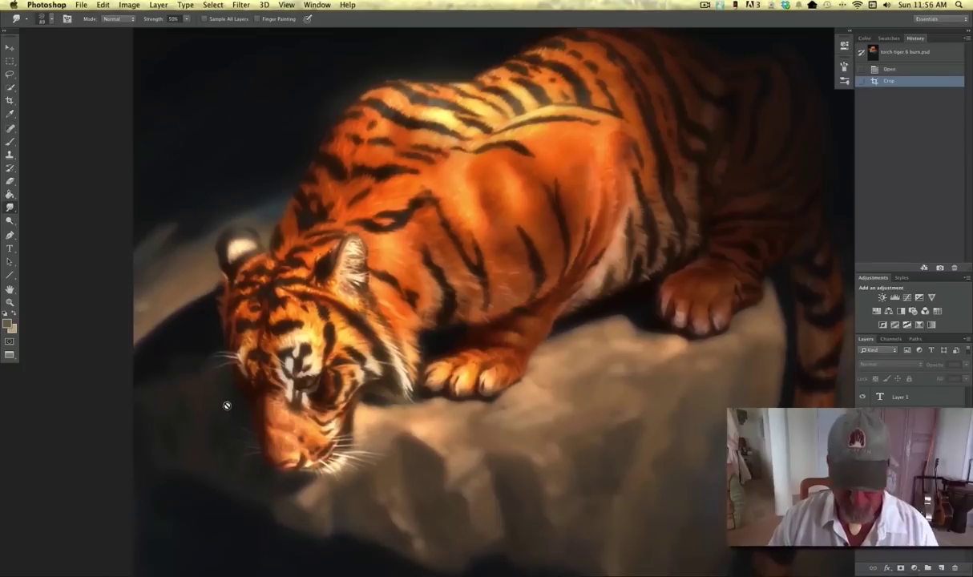
# Step: Examine the fur and stripe detail of the crouching tiger painting up close, then return to the floating document windows
pyautogui.press('super+plus')
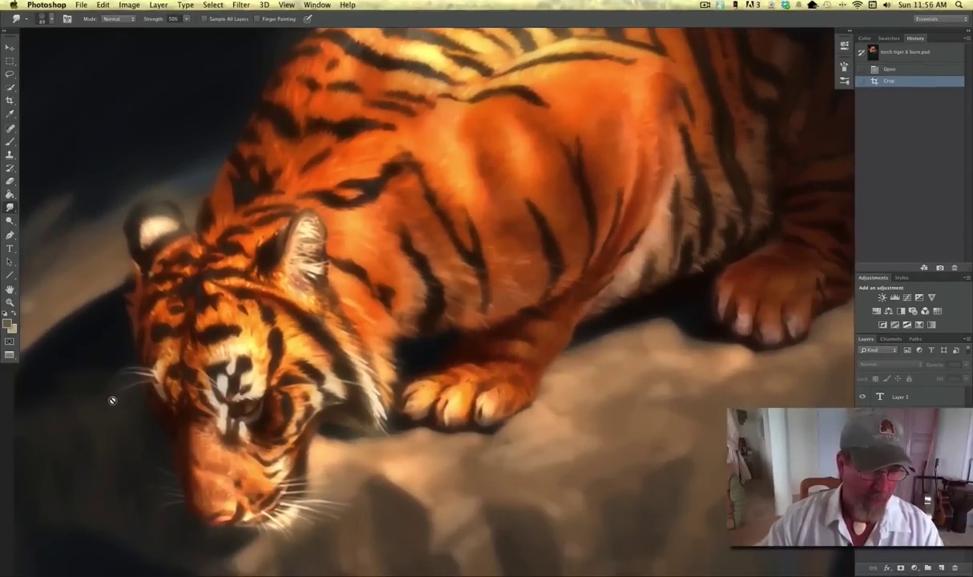
pyautogui.moveTo(115, 427); pyautogui.dragTo(120, 480)
pyautogui.moveTo(126, 389); pyautogui.dragTo(146, 439)
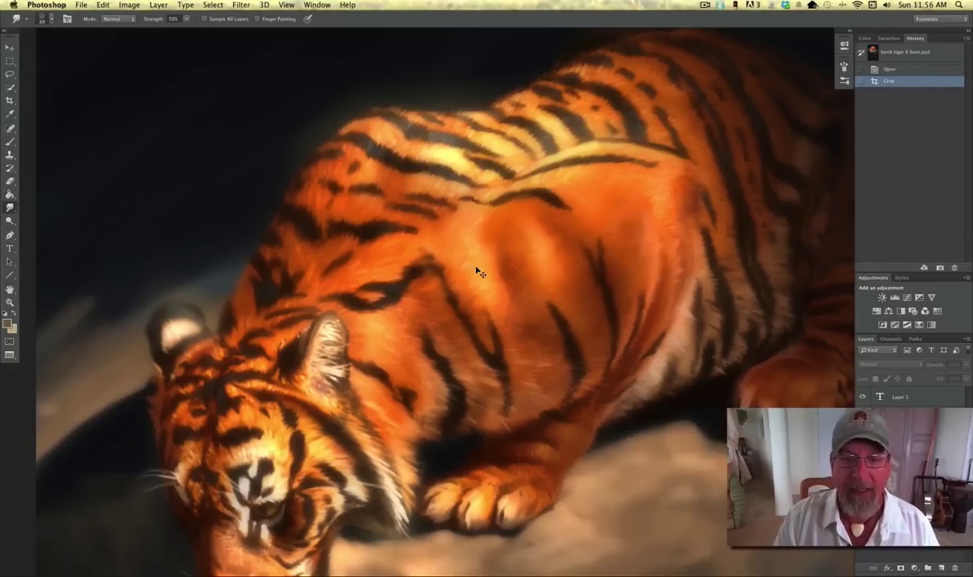
pyautogui.press('super+0')
pyautogui.press('f')
pyautogui.press('f')
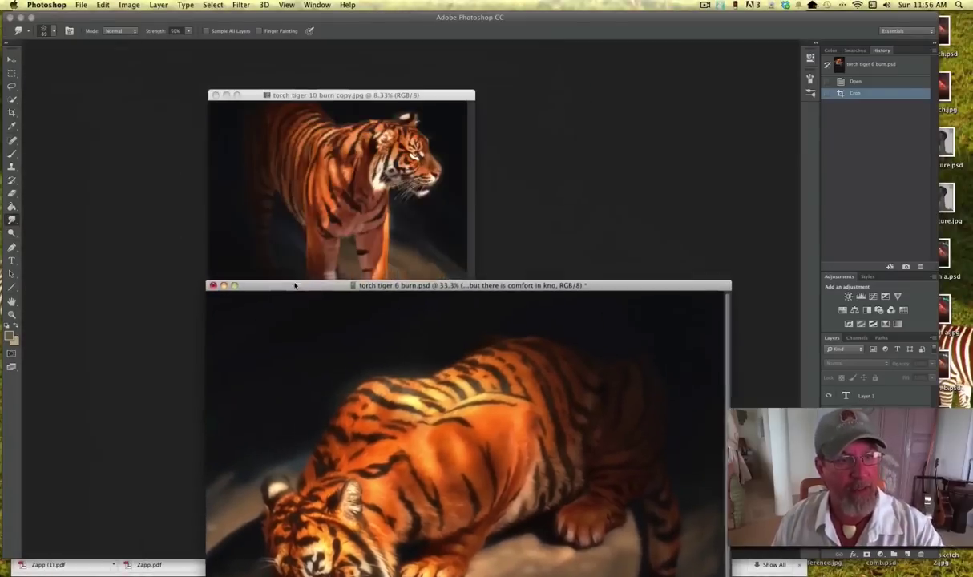
# Step: Examine the fur on the standing tiger painting up close, around its chest, shoulder and head
pyautogui.click(262, 203)
pyautogui.press('super+equal')
pyautogui.press('super+equal')
pyautogui.press('super+equal')
pyautogui.press('super+equal')
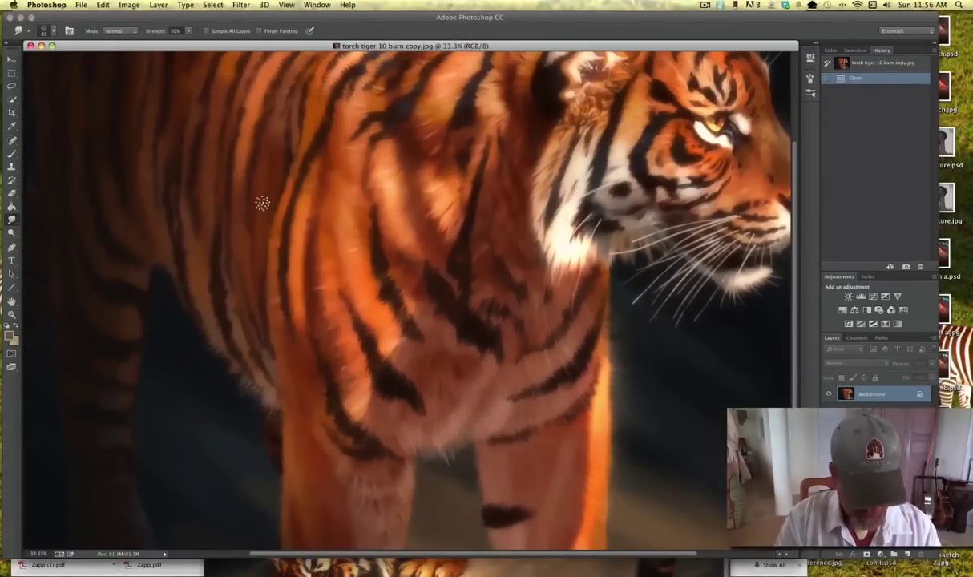
pyautogui.press('f')
pyautogui.moveTo(246, 287); pyautogui.dragTo(246, 398)
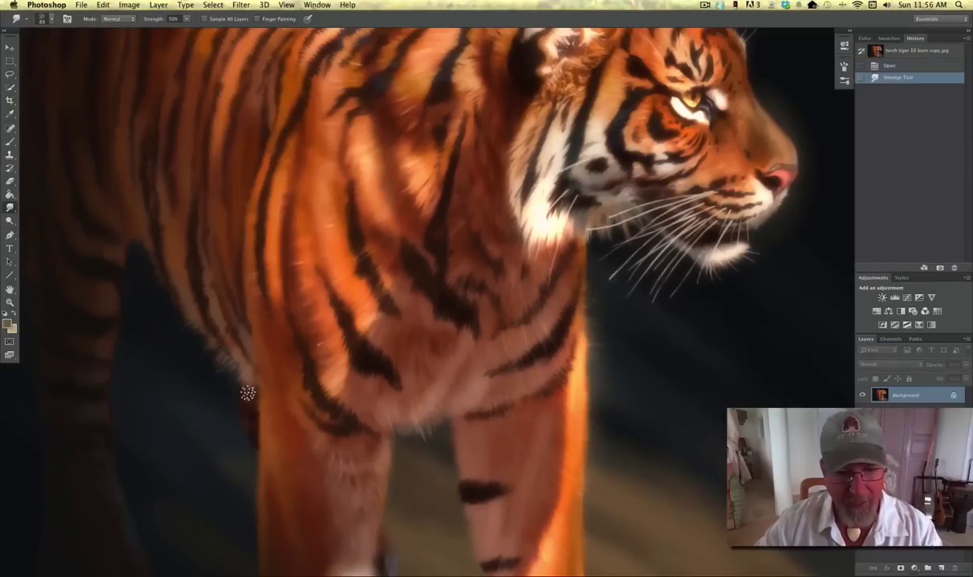
pyautogui.moveTo(233, 348); pyautogui.dragTo(388, 416)
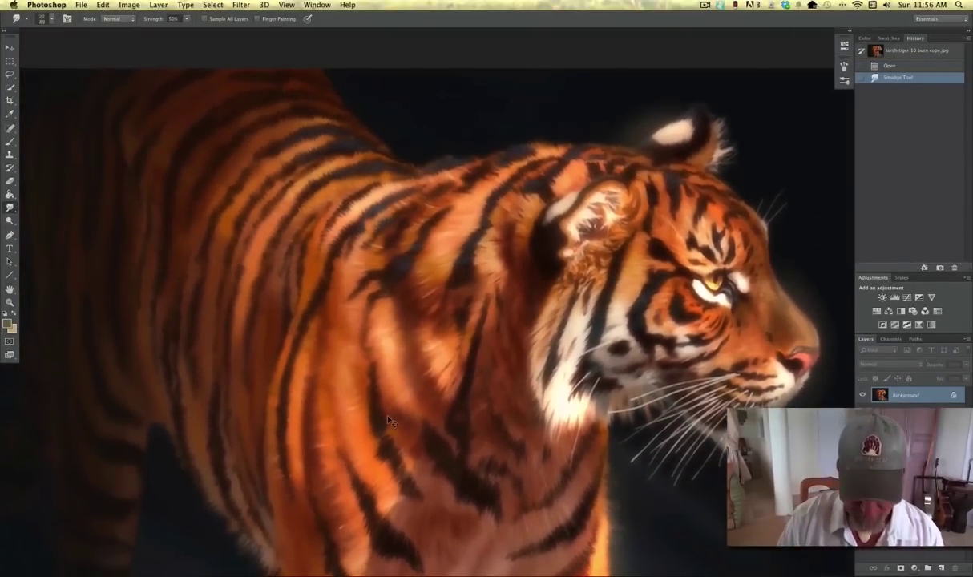
pyautogui.press('super+plus')
pyautogui.scroll(-10, 287, 400)
pyautogui.hscroll(3, 287, 400)
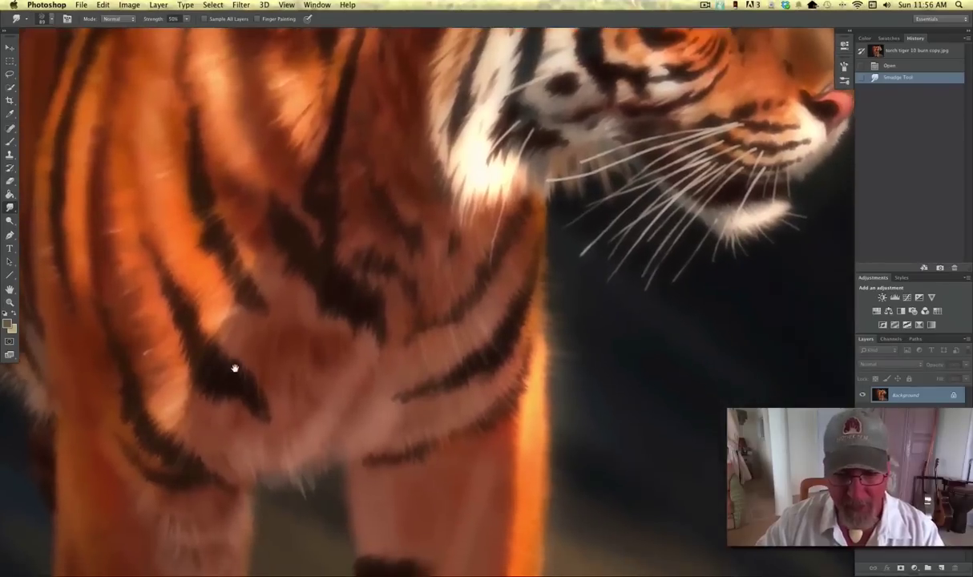
pyautogui.moveTo(235, 369); pyautogui.dragTo(316, 393)
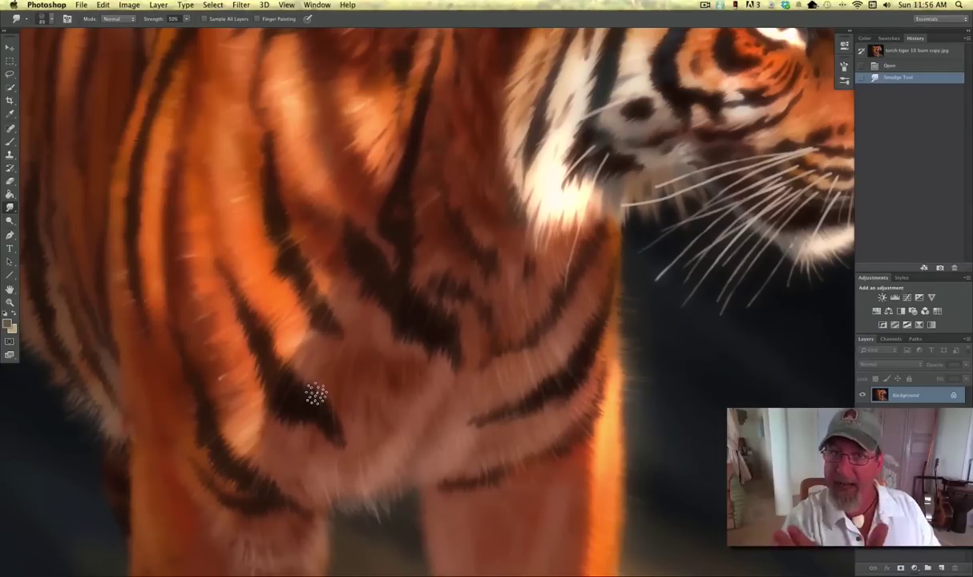
pyautogui.press('super+0')
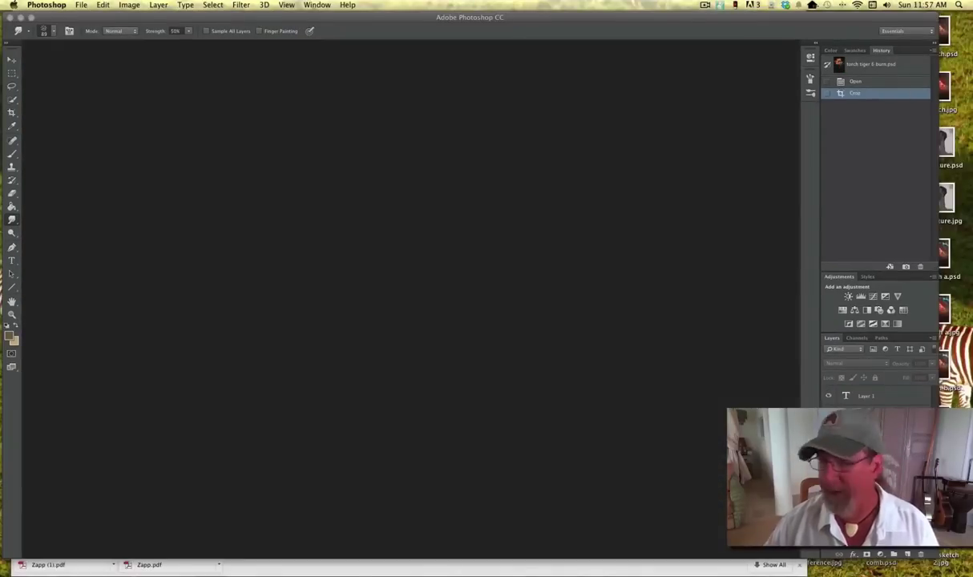
# Step: Create a new blank document 6 by 6 inches at a resolution of 150 pixels/inch
pyautogui.click(82, 8)
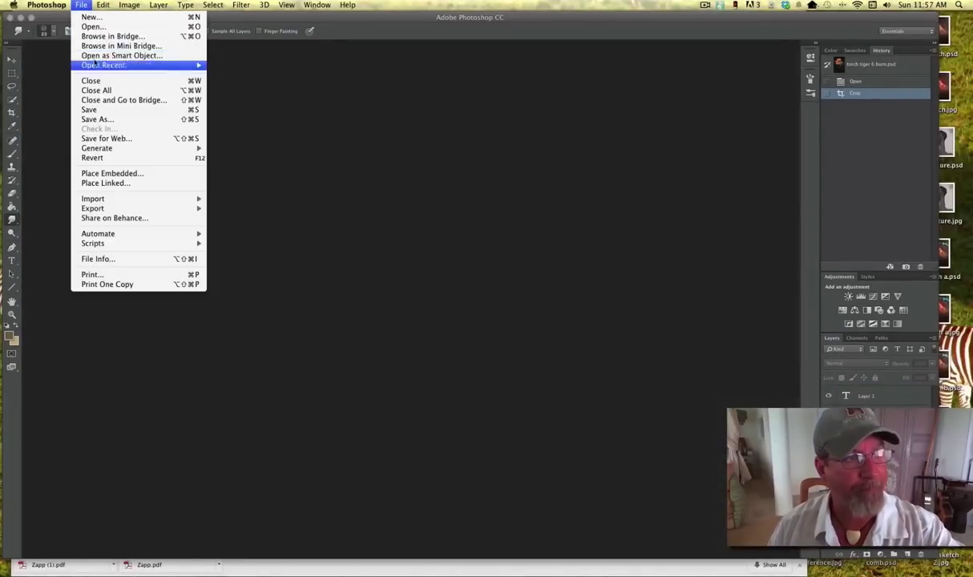
pyautogui.click(86, 29)
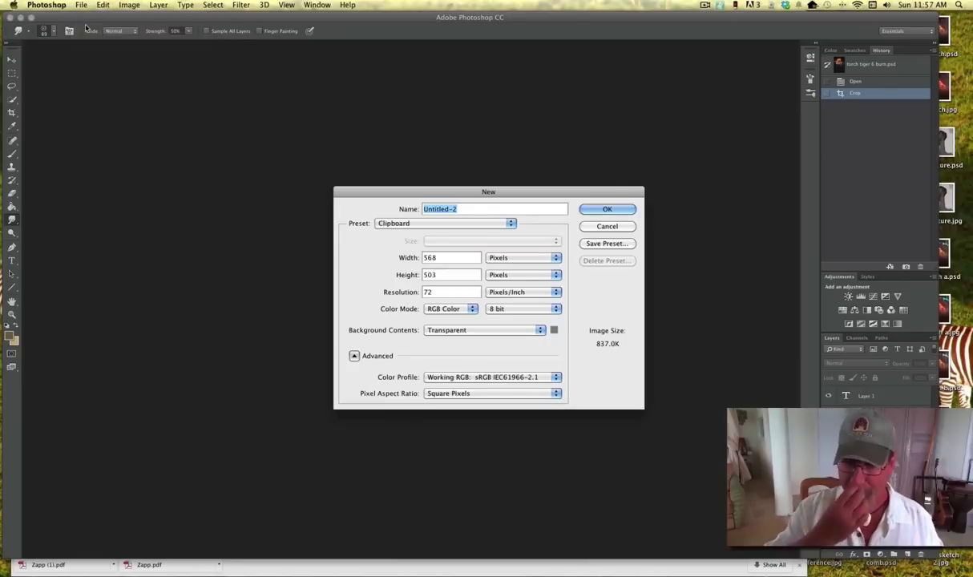
pyautogui.moveTo(440, 292); pyautogui.dragTo(365, 287)
pyautogui.write('150')
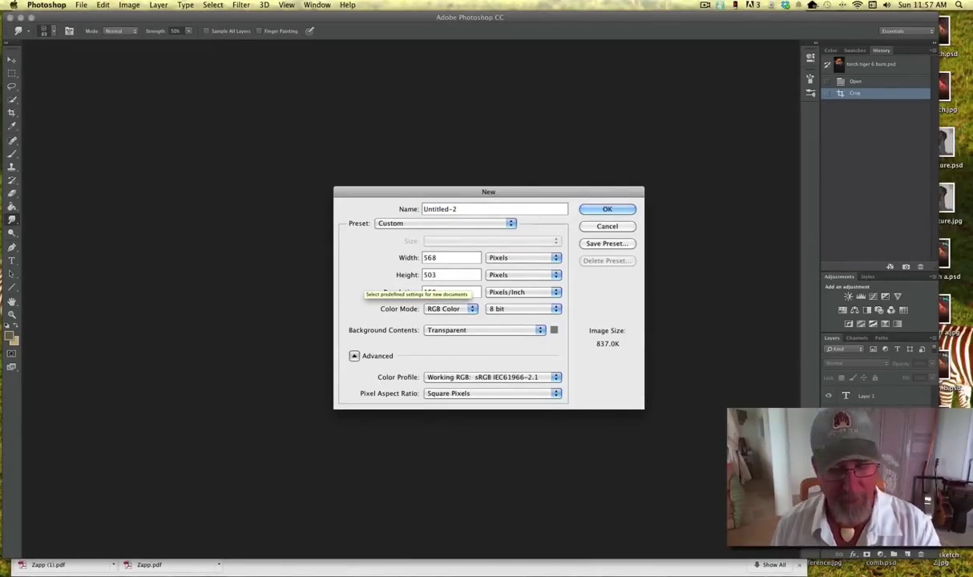
pyautogui.click(501, 258)
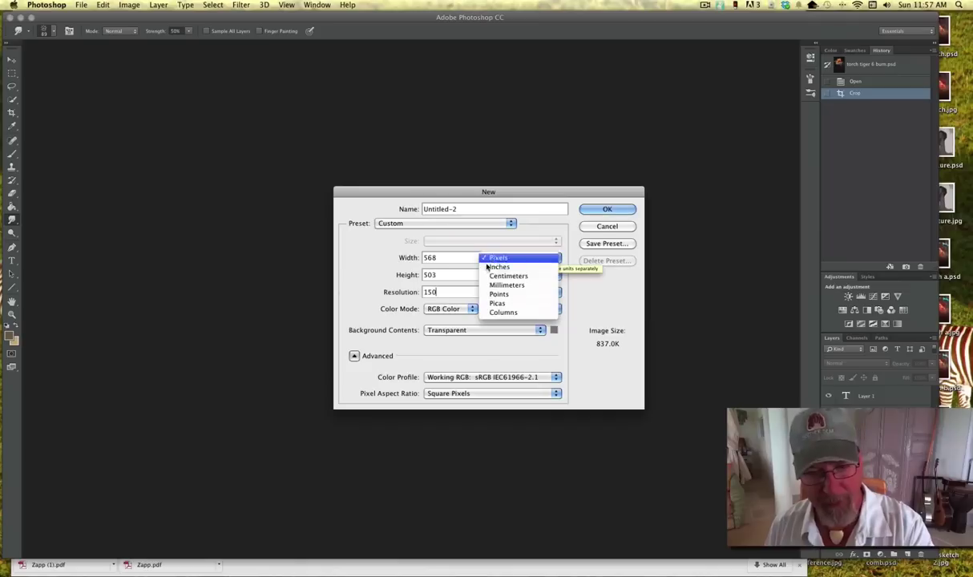
pyautogui.click(473, 268)
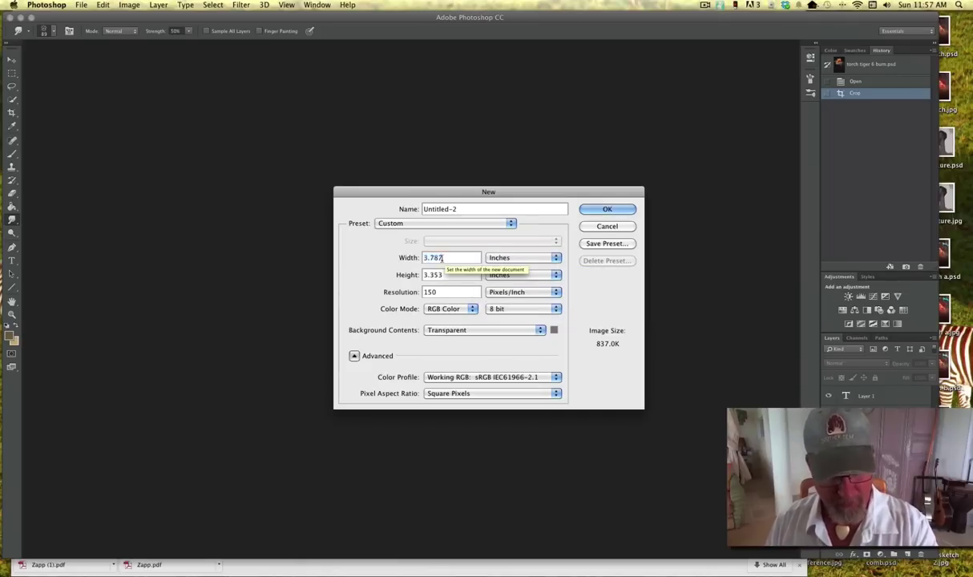
pyautogui.write('6')
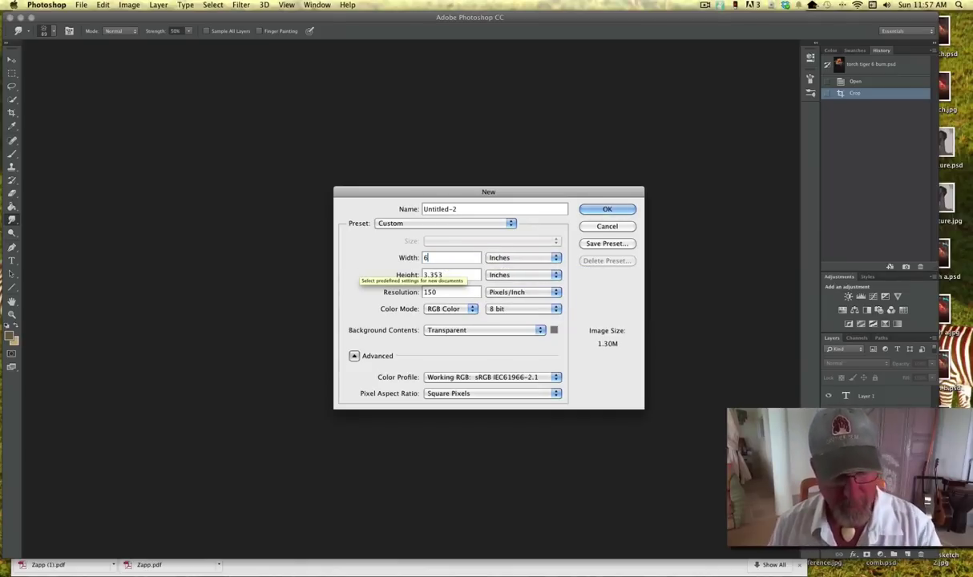
pyautogui.press('Tab')
pyautogui.write('6')
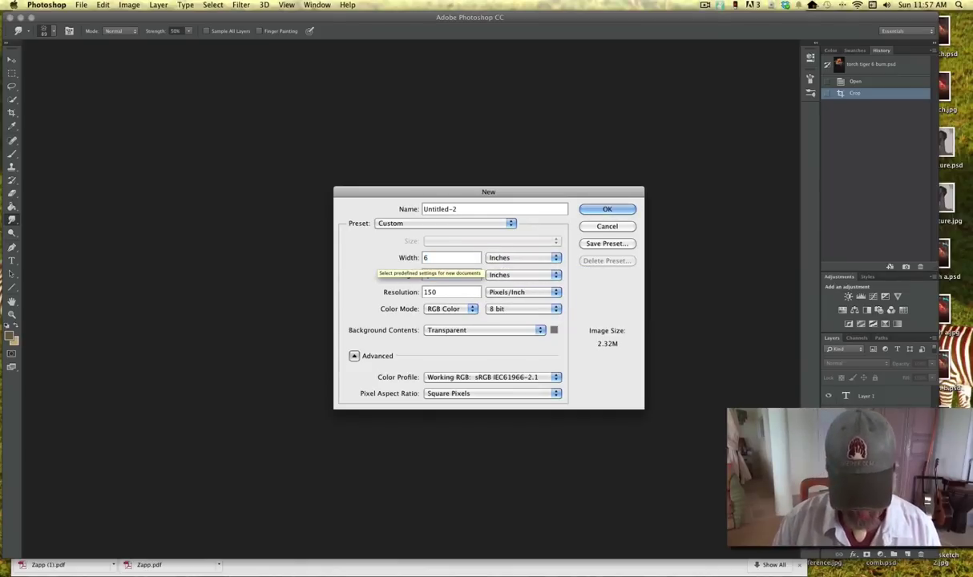
pyautogui.press('Return')
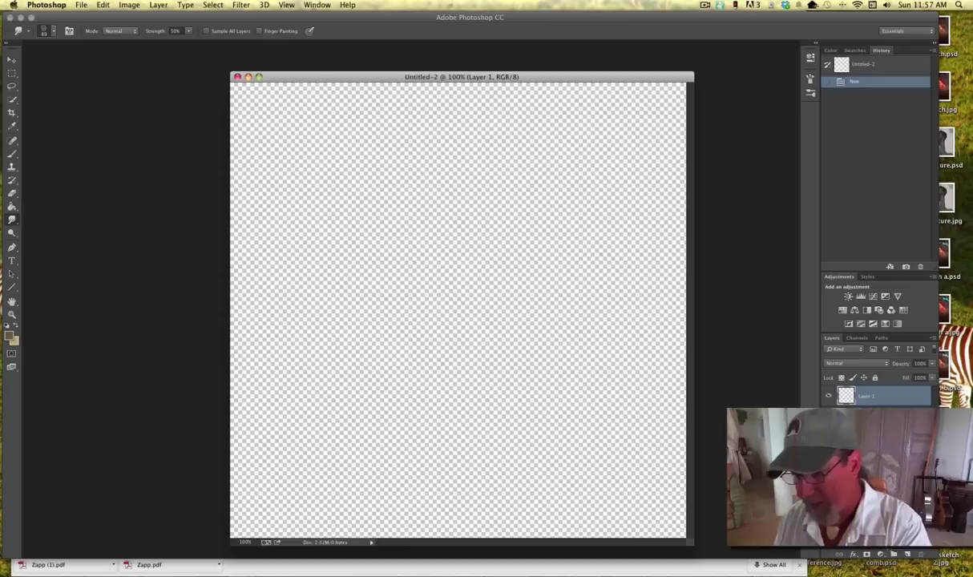
# Step: Add a new layer and fill it with near-white #fdfdfd using the Paint Bucket
pyautogui.click(908, 554)
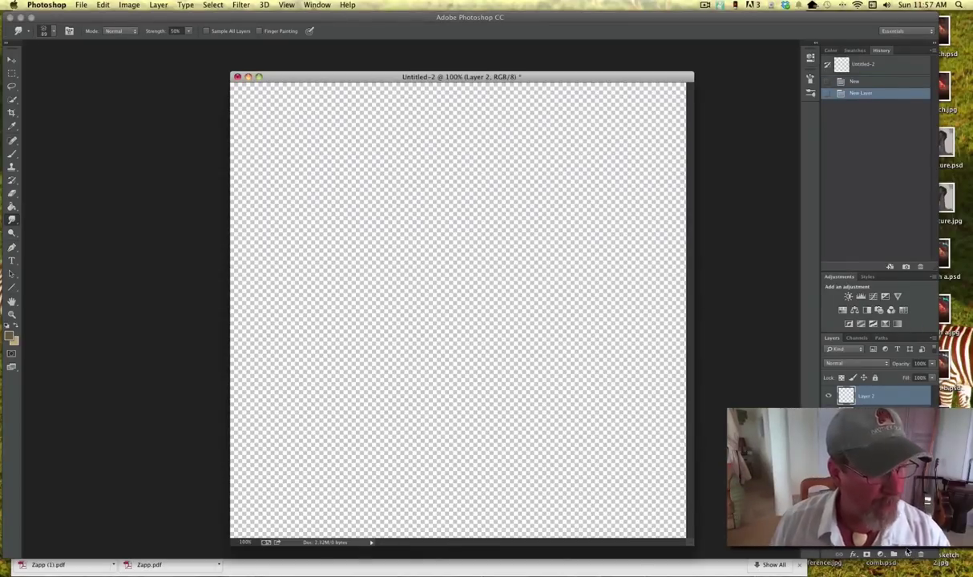
pyautogui.click(11, 338)
pyautogui.click(176, 398)
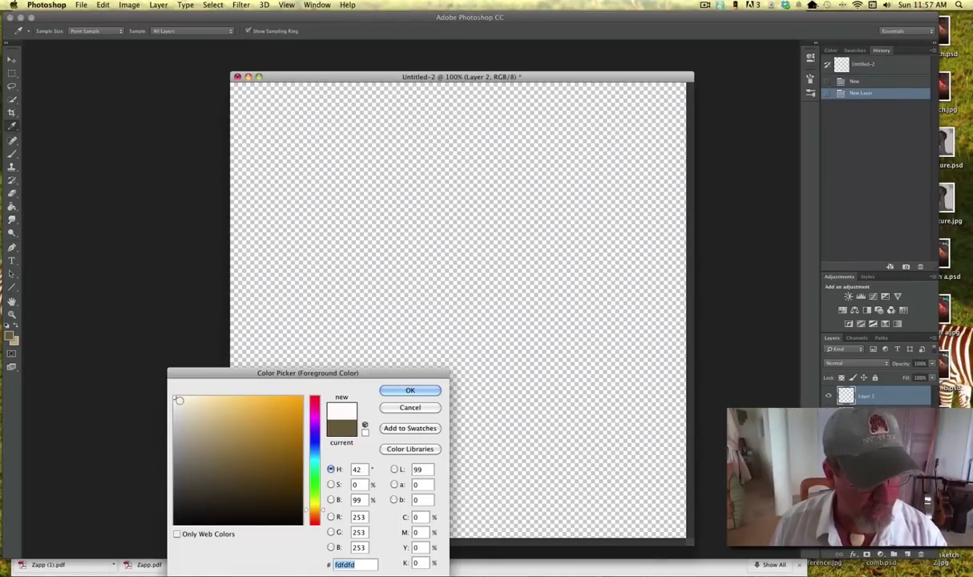
pyautogui.click(410, 390)
pyautogui.press('r')
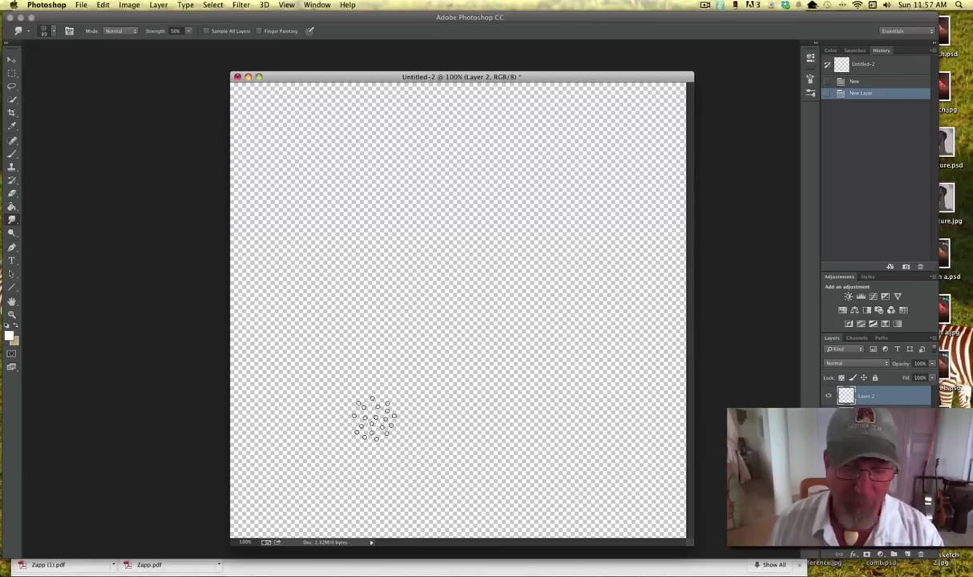
pyautogui.click(12, 206)
pyautogui.click(397, 354)
pyautogui.moveTo(329, 78); pyautogui.dragTo(339, 67)
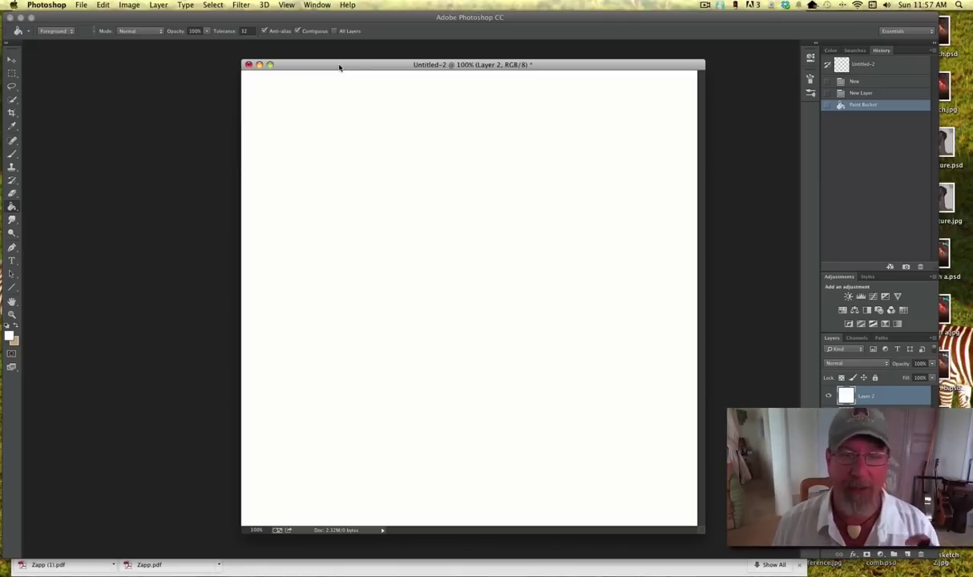
# Step: Choose the Brush tool with a hard round tip and set its size to 17 px
pyautogui.click(12, 154)
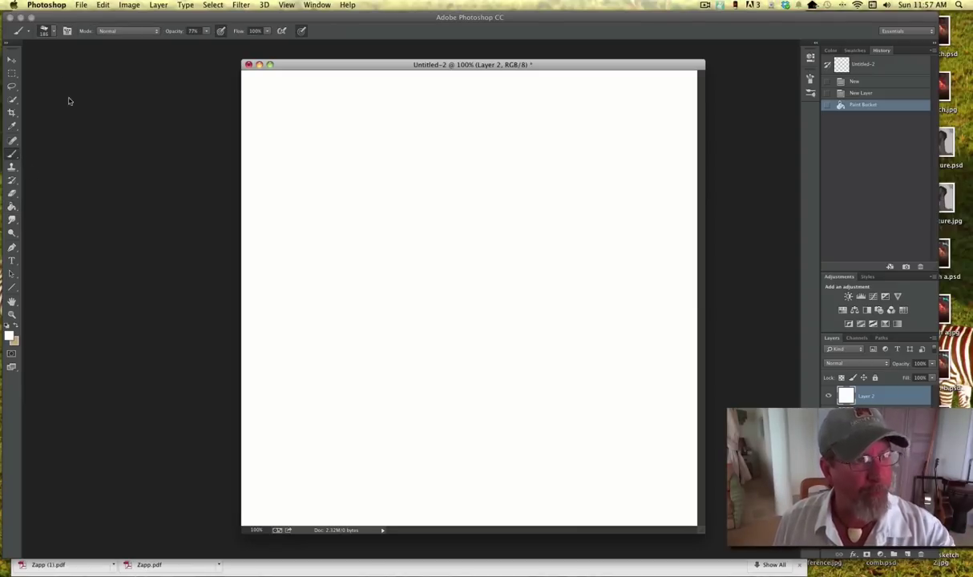
pyautogui.click(46, 30)
pyautogui.scroll(2, 238, 250)
pyautogui.moveTo(239, 250); pyautogui.dragTo(235, 210)
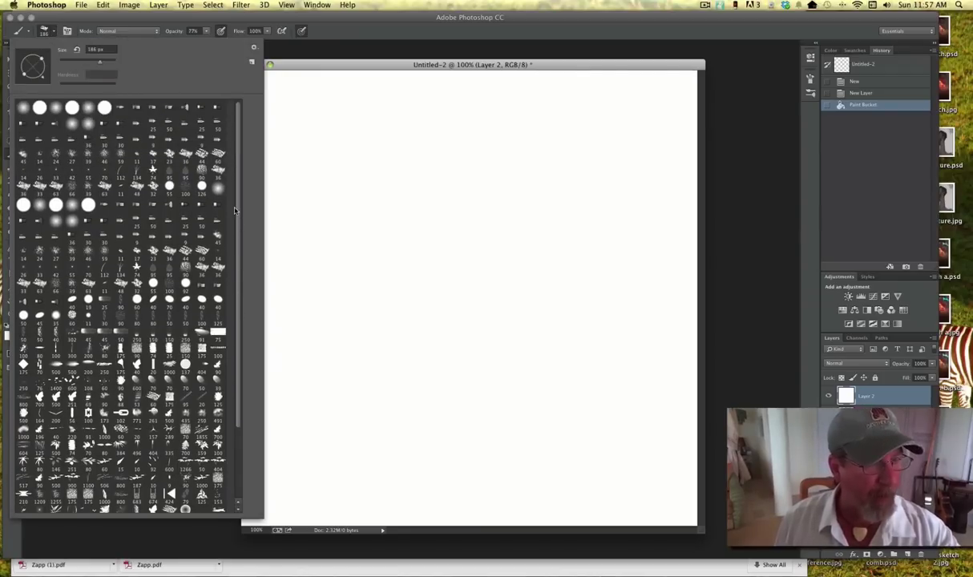
pyautogui.click(40, 109)
pyautogui.moveTo(96, 61); pyautogui.dragTo(72, 61)
# Step: Set the foreground colour to near-black #050505 and the brush opacity to 100%, with pen-pressure control of opacity off
pyautogui.click(8, 337)
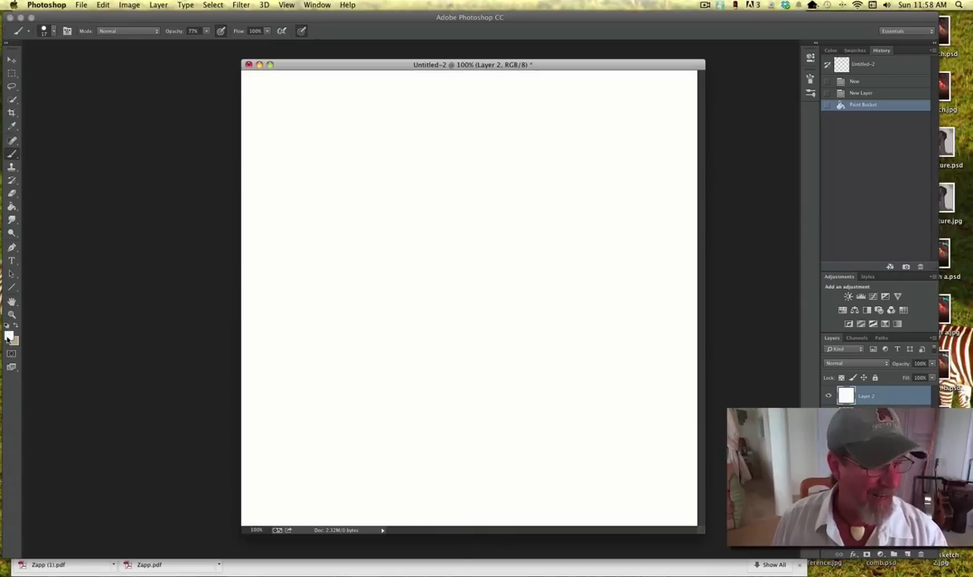
pyautogui.click(175, 523)
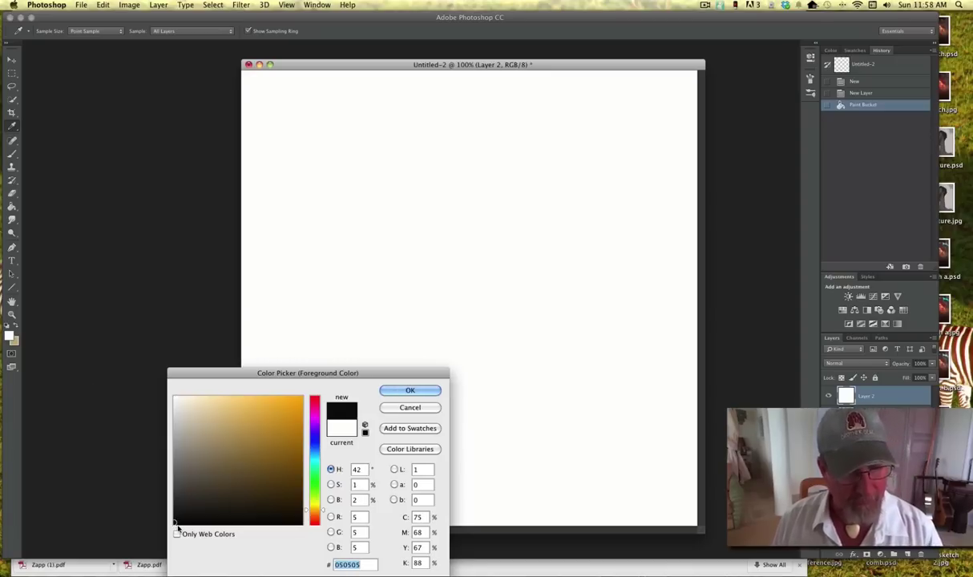
pyautogui.click(410, 391)
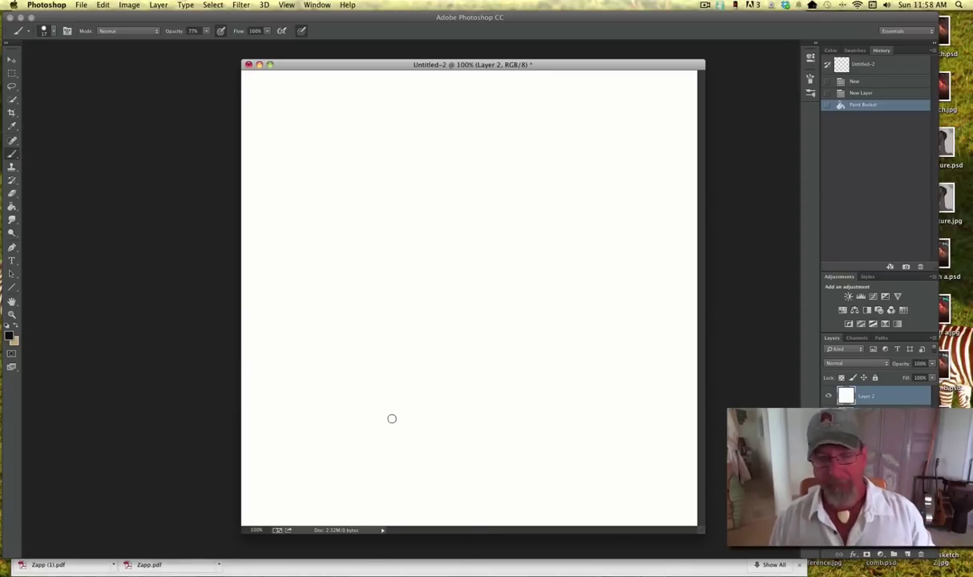
pyautogui.click(206, 31)
pyautogui.moveTo(209, 40); pyautogui.dragTo(226, 51)
pyautogui.click(221, 33)
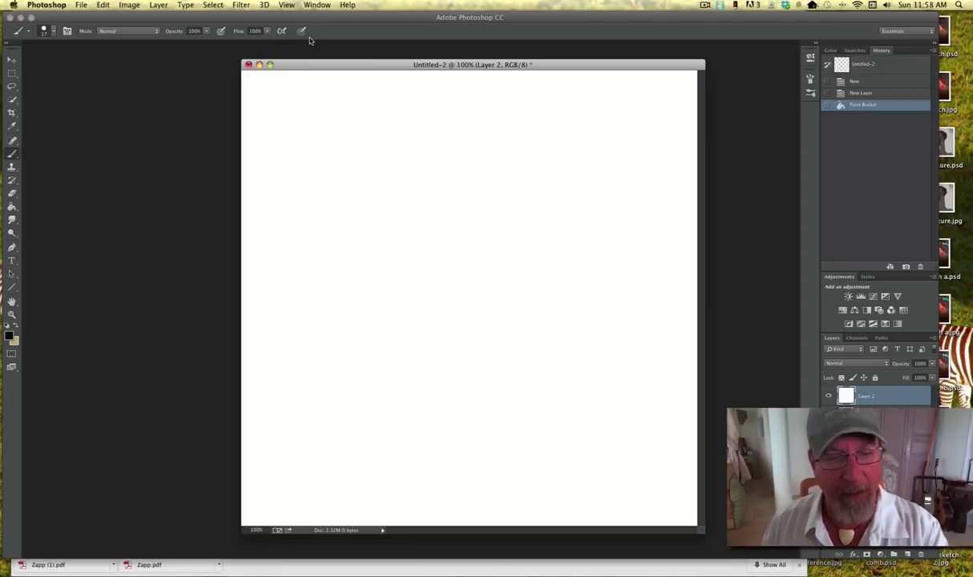
# Step: Paint about 23 separate black dots in a loose, roughly circular cluster around the middle of the canvas
pyautogui.click(467, 165)
pyautogui.click(430, 182)
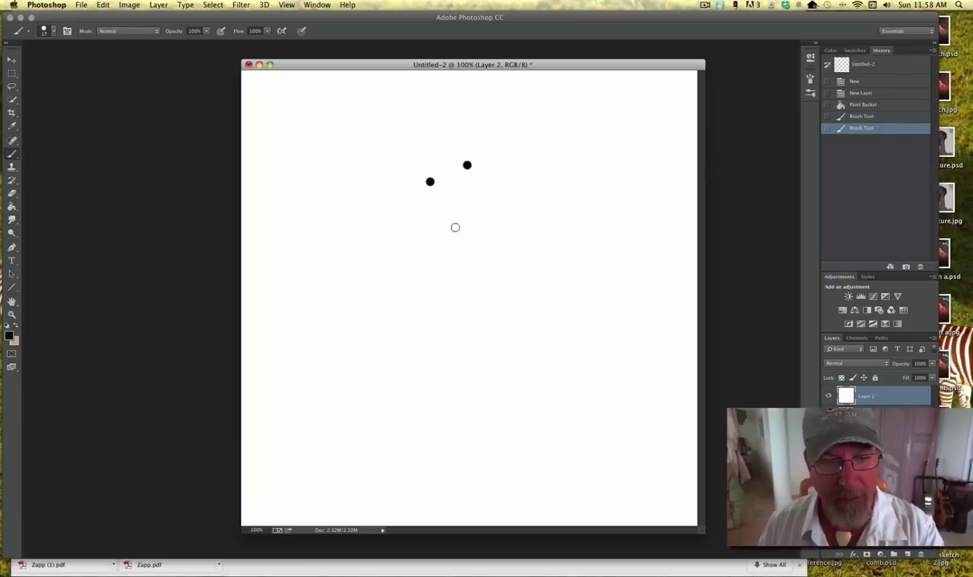
pyautogui.click(460, 207)
pyautogui.click(392, 226)
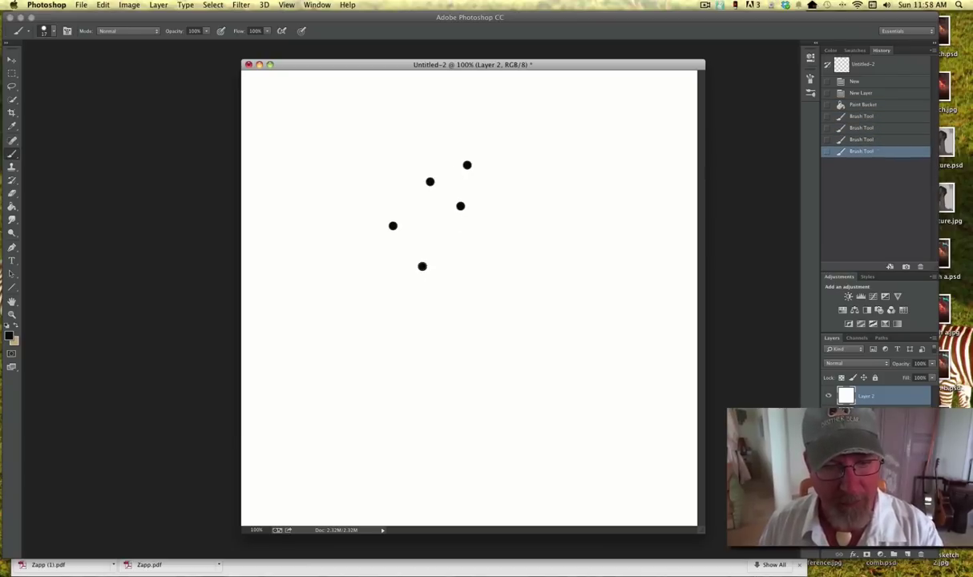
pyautogui.click(422, 266)
pyautogui.click(452, 238)
pyautogui.click(520, 212)
pyautogui.click(511, 179)
pyautogui.click(567, 210)
pyautogui.click(579, 262)
pyautogui.click(548, 241)
pyautogui.click(512, 270)
pyautogui.click(516, 317)
pyautogui.click(470, 283)
pyautogui.click(458, 328)
pyautogui.click(411, 331)
pyautogui.click(383, 279)
pyautogui.click(457, 364)
pyautogui.click(520, 361)
pyautogui.click(564, 316)
pyautogui.click(491, 242)
pyautogui.click(423, 219)
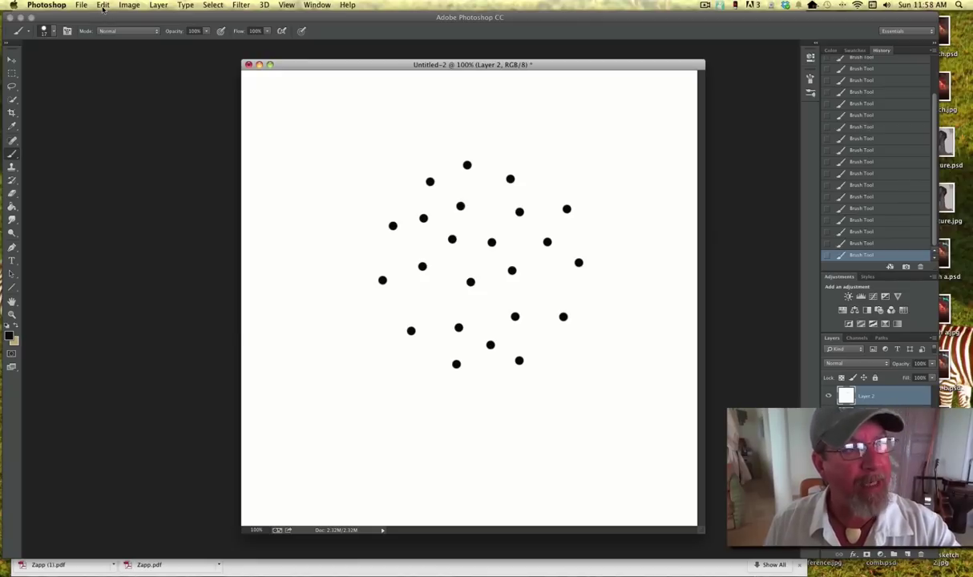
# Step: Define the scattered black dots as a new brush preset named "Hair brush 39"
pyautogui.click(103, 6)
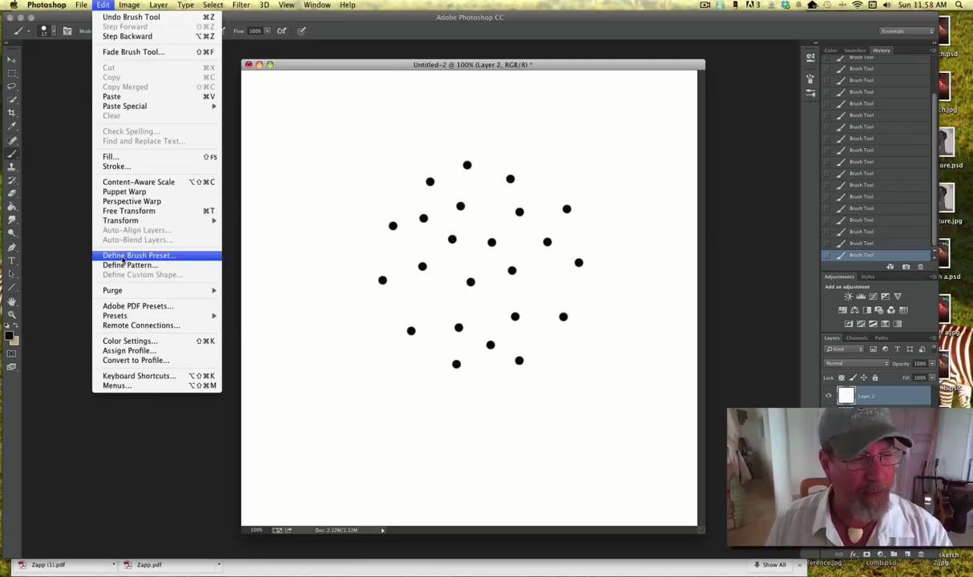
pyautogui.click(122, 257)
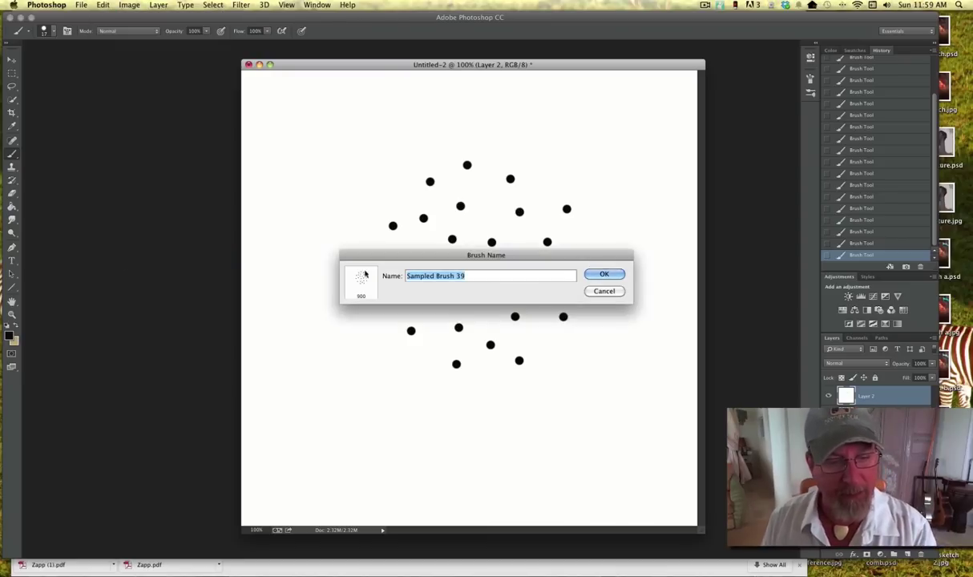
pyautogui.moveTo(454, 276); pyautogui.dragTo(400, 274)
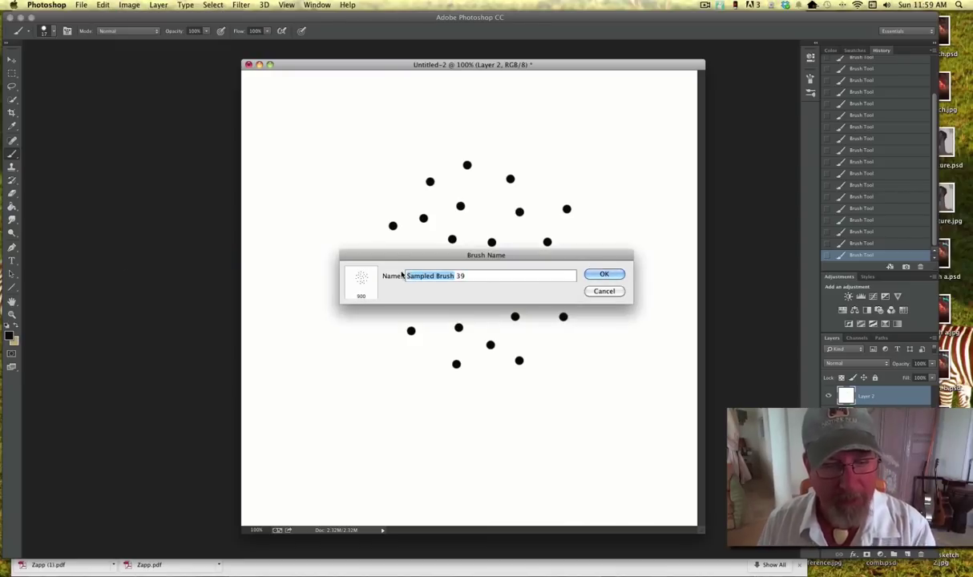
pyautogui.write('Hair')
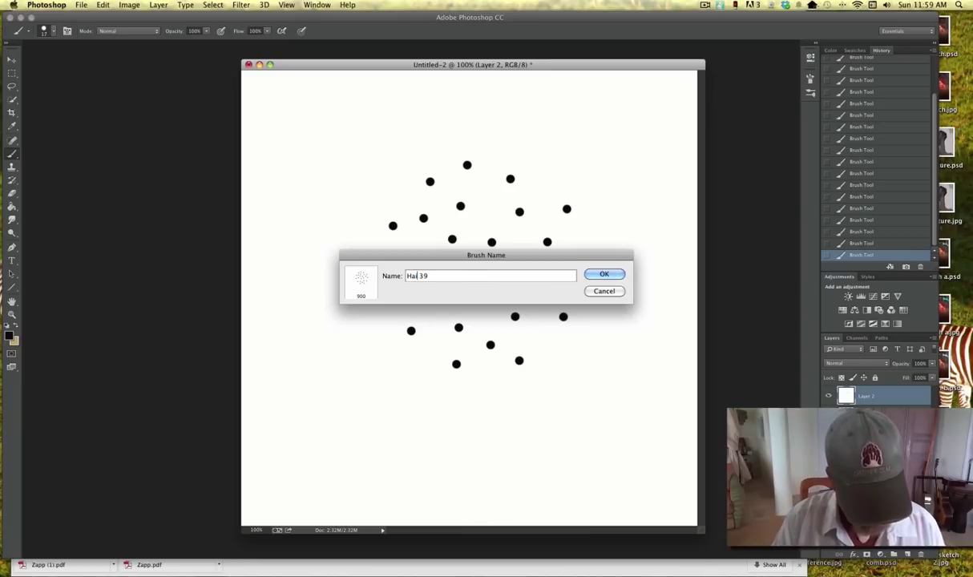
pyautogui.write(' brush')
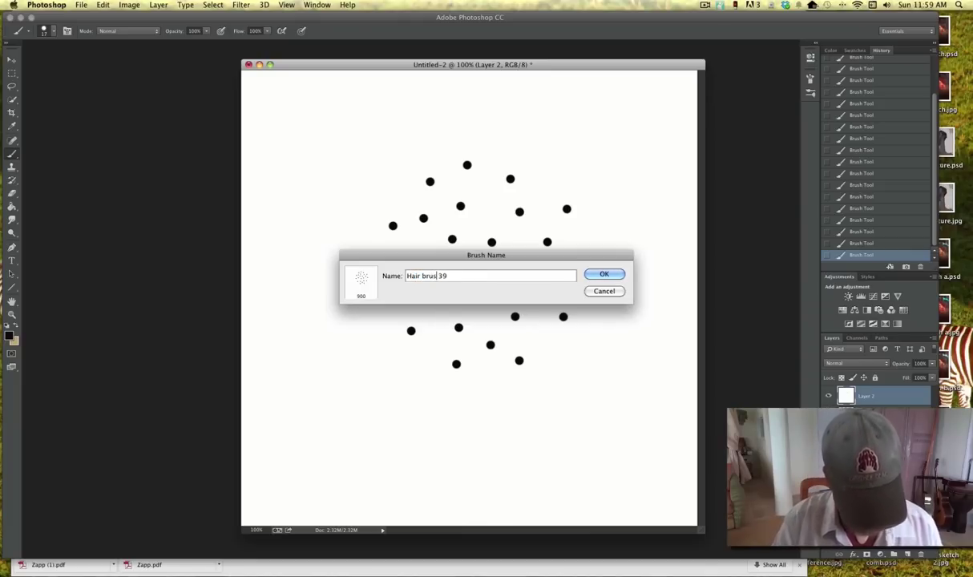
pyautogui.click(604, 274)
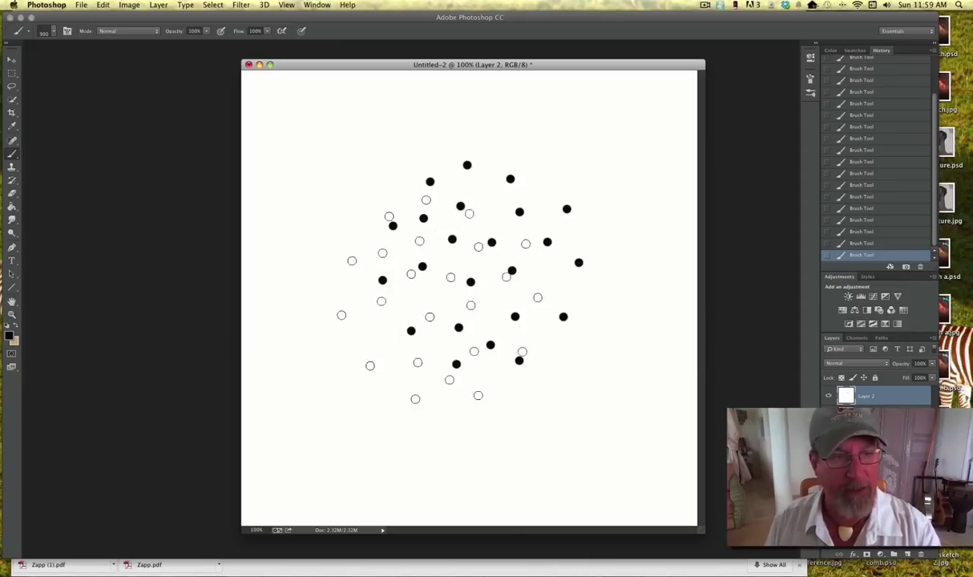
# Step: Close Untitled-2 without saving and look up the new 900 px hair brush among the brush presets
pyautogui.click(249, 65)
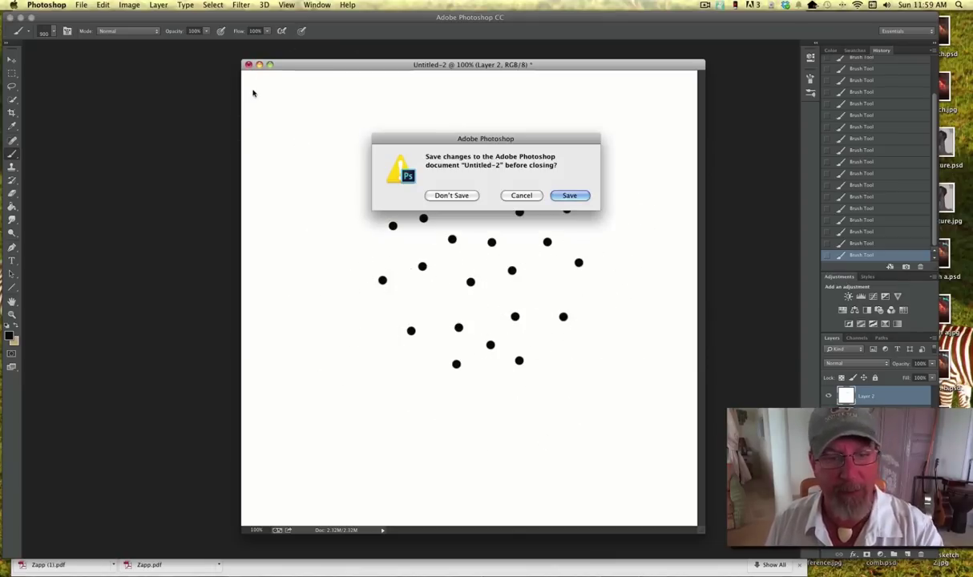
pyautogui.click(452, 195)
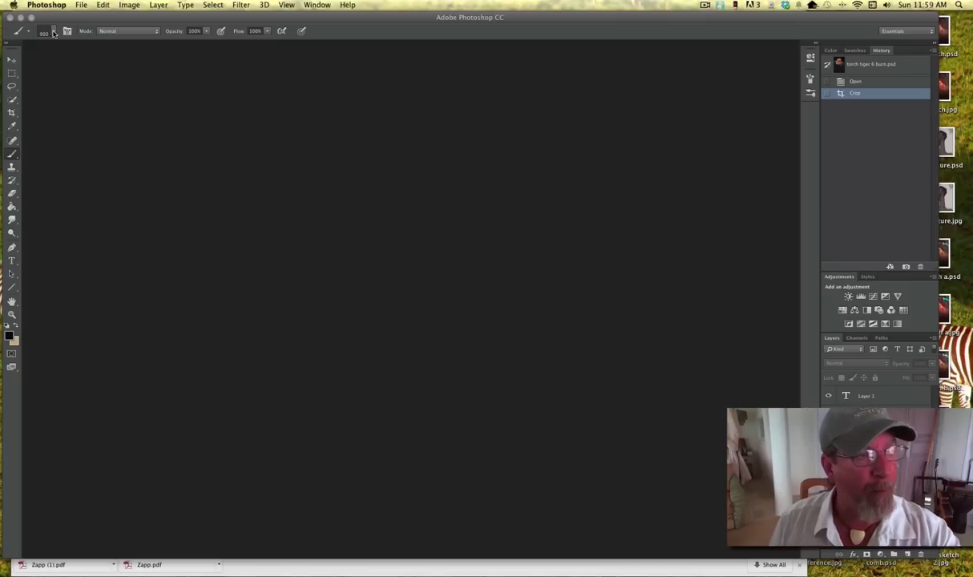
pyautogui.click(50, 31)
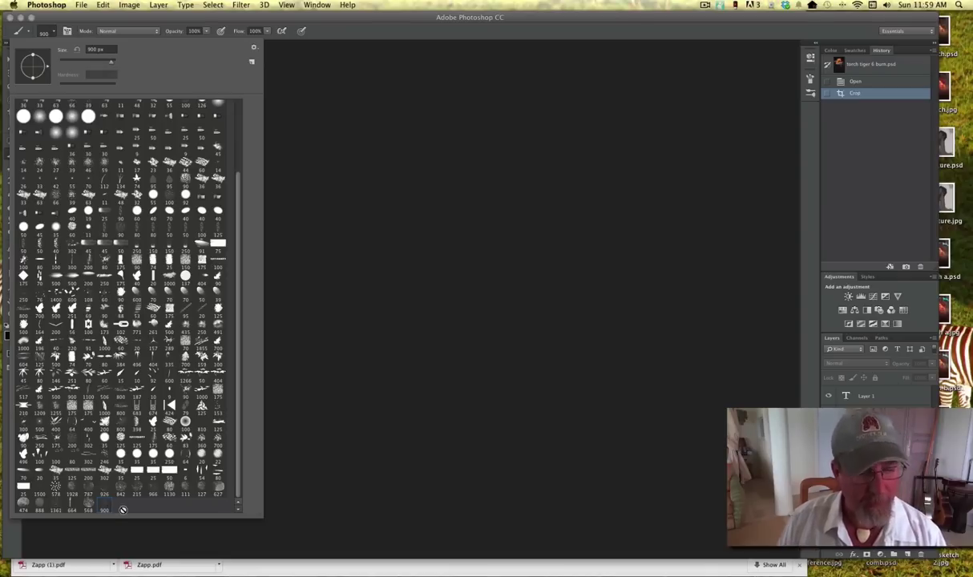
pyautogui.click(360, 370)
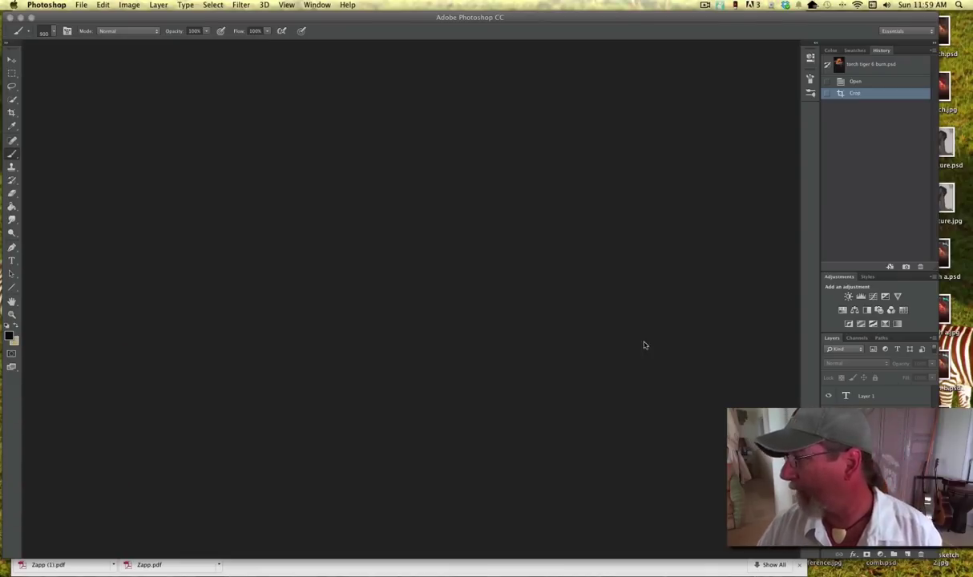
# Step: Show the lion painting When The King Speaks.jpg in full-screen mode and duplicate its Background layer
pyautogui.hotkey('ctrl', 'Tab')
pyautogui.hotkey('ctrl', 'Tab')
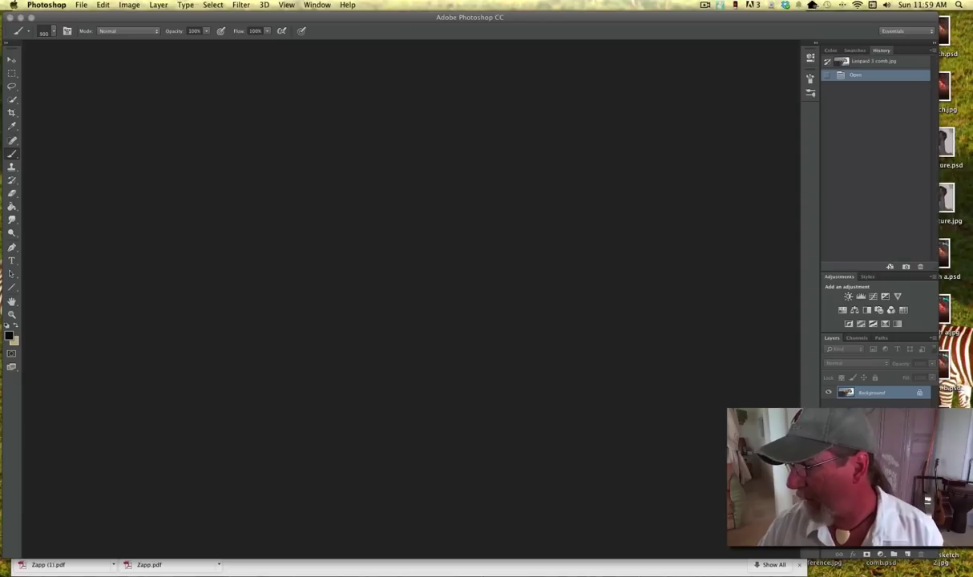
pyautogui.hotkey('ctrl', 'Tab')
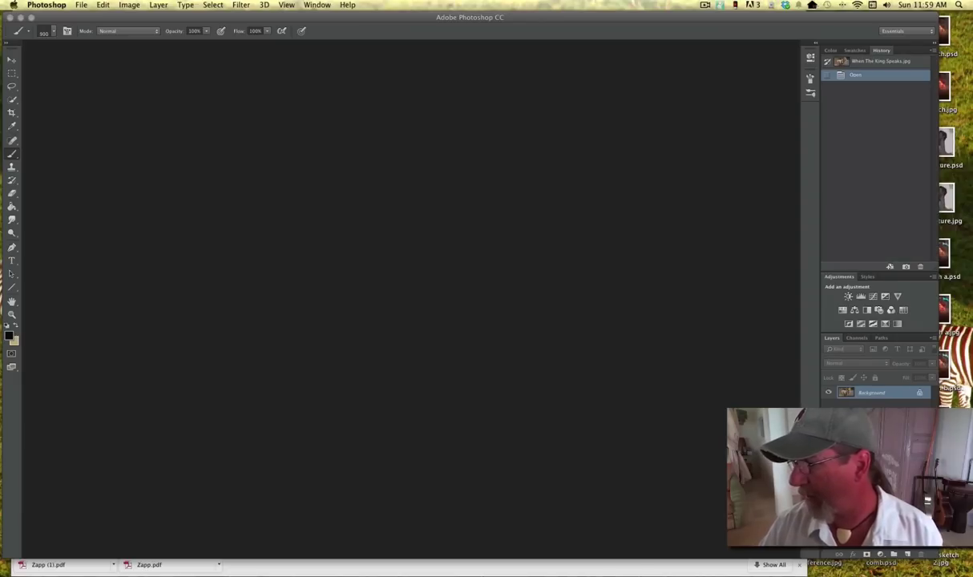
pyautogui.moveTo(972, 360); pyautogui.dragTo(380, 157)
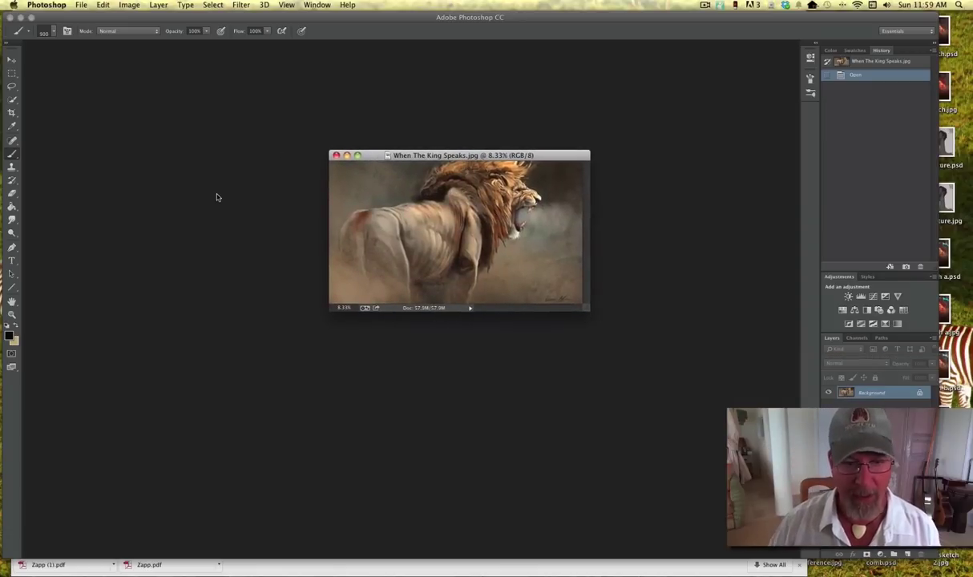
pyautogui.press('super+equal')
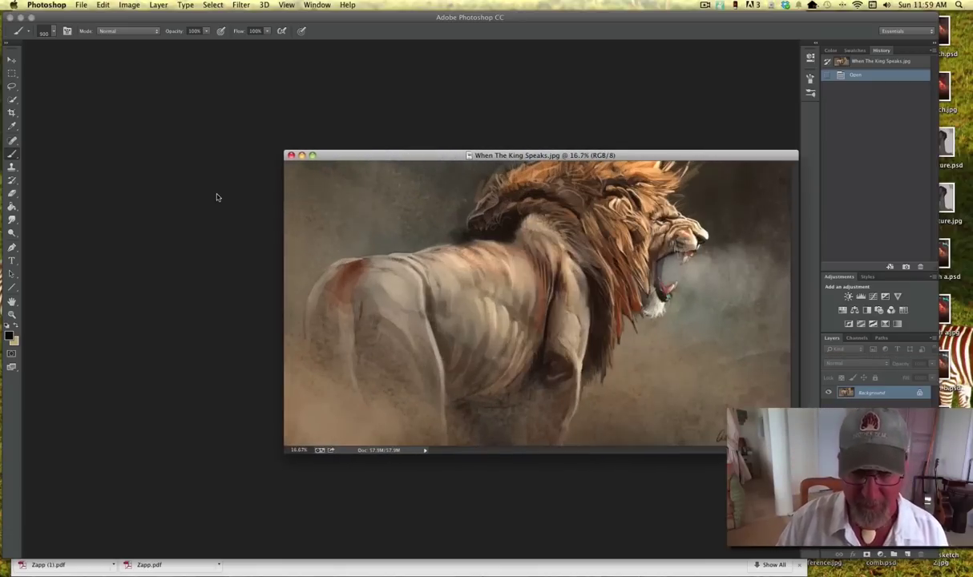
pyautogui.press('f')
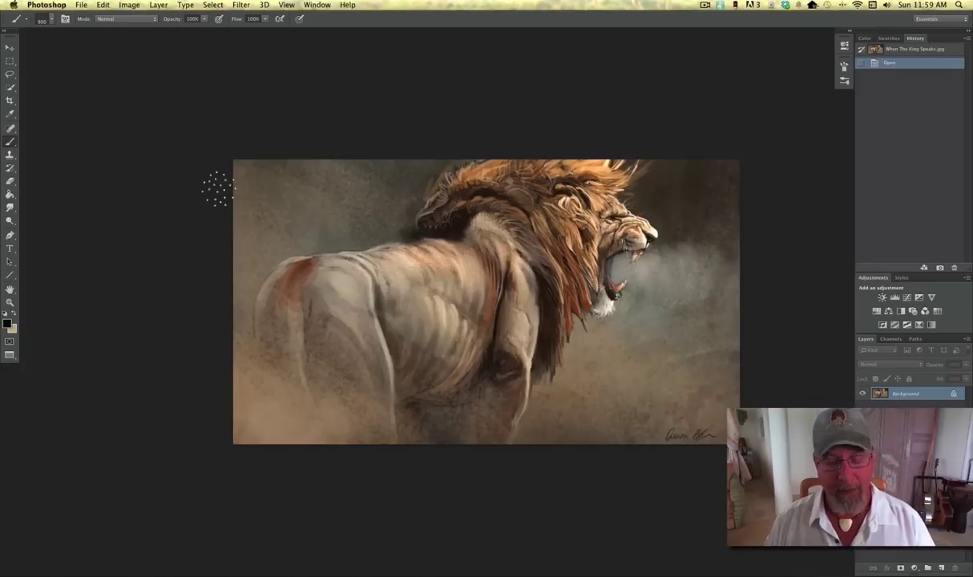
pyautogui.press('super+equal')
pyautogui.press('super+equal')
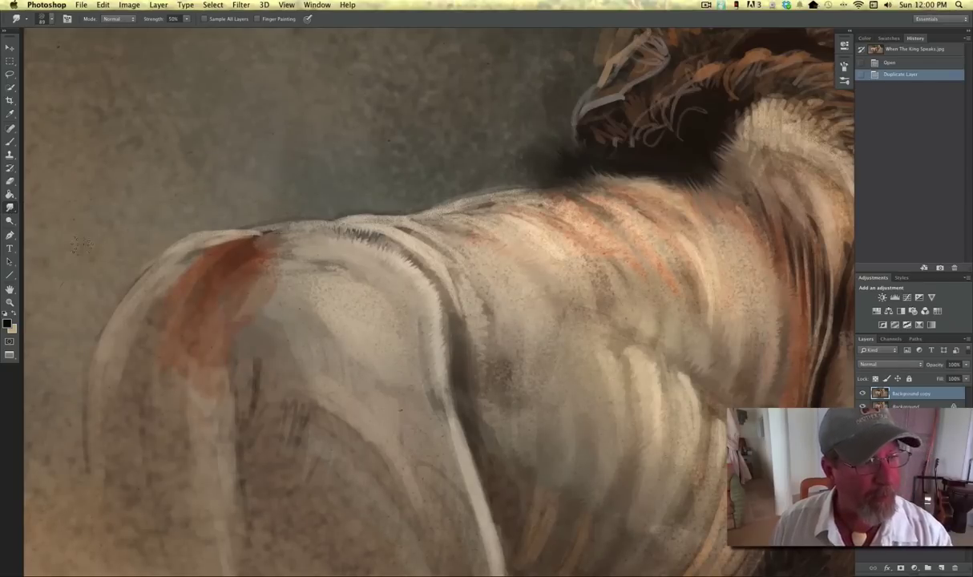
# Step: Give the Smudge tool the new 900 px dotted hair brush tip, with size 121 px and strength 62%
pyautogui.click(46, 21)
pyautogui.click(102, 493)
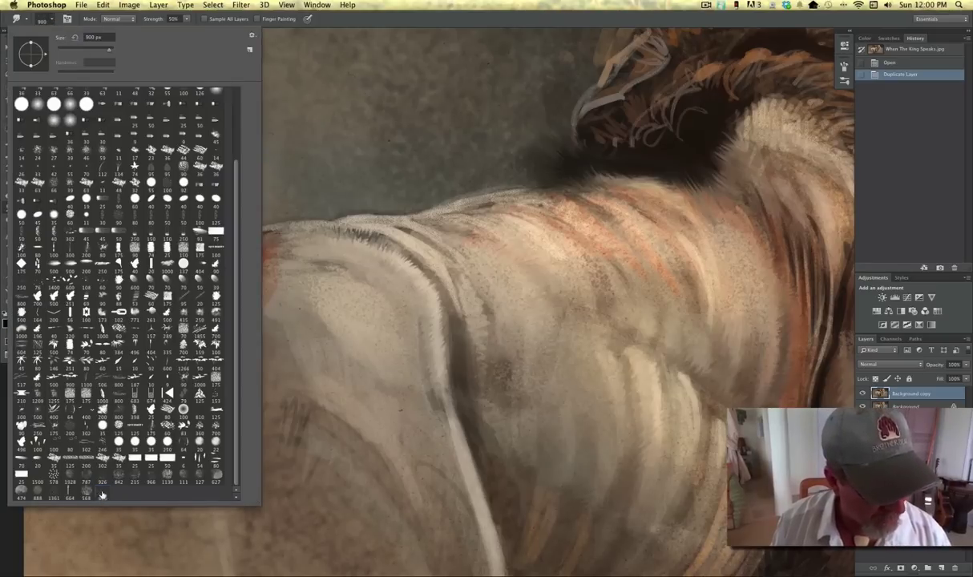
pyautogui.moveTo(71, 51); pyautogui.dragTo(77, 53)
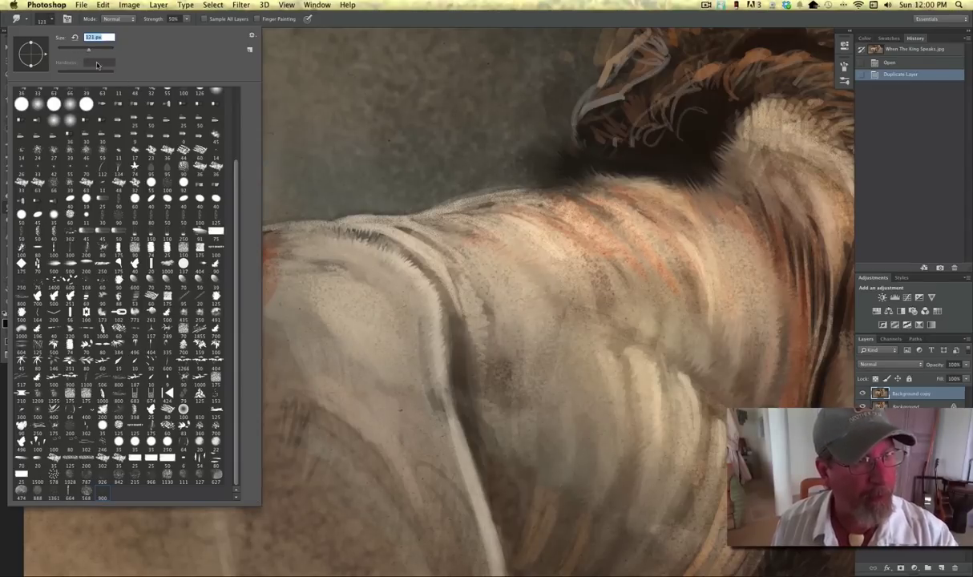
pyautogui.click(313, 65)
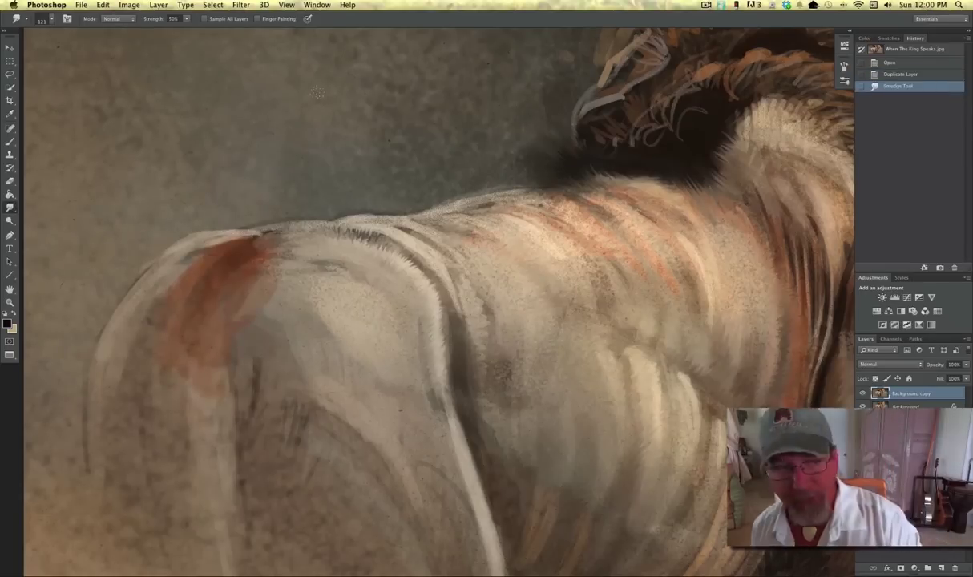
pyautogui.click(186, 18)
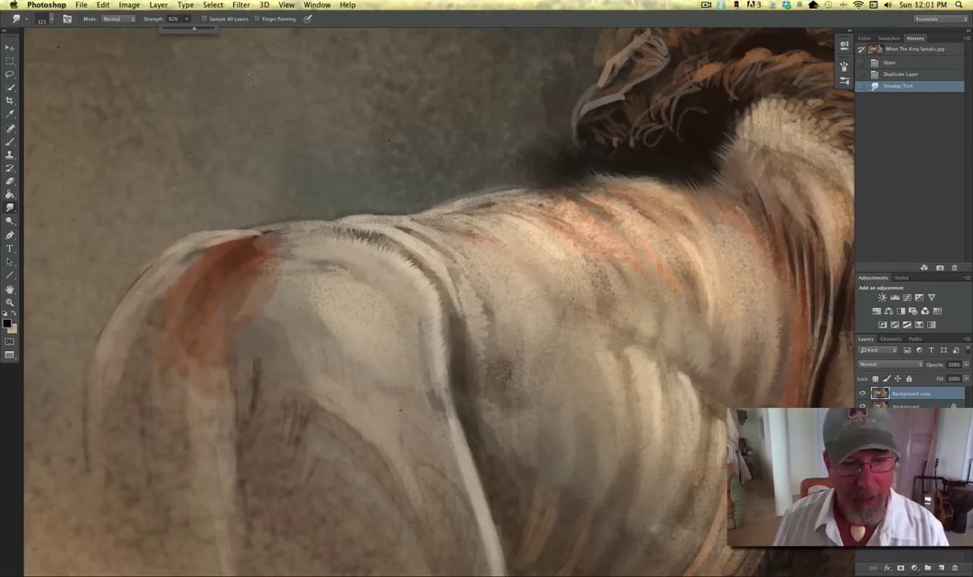
# Step: Smudge short hairs outward along the upper edge of the lion's rump and lower back
pyautogui.moveTo(288, 361); pyautogui.dragTo(484, 405)
pyautogui.scroll(2, 486, 404)
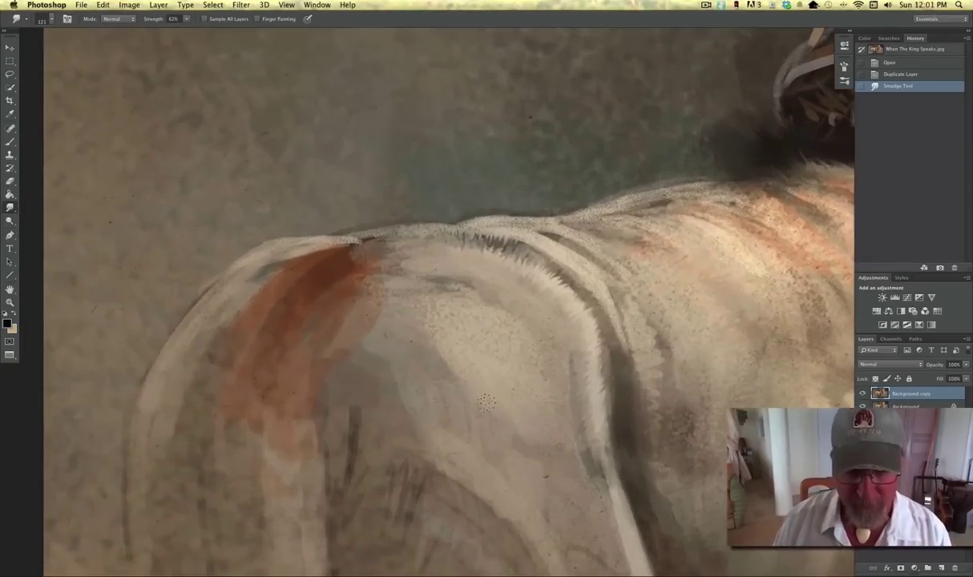
pyautogui.moveTo(424, 213)
pyautogui.mouseDown()
pyautogui.moveTo(388, 215)
pyautogui.moveTo(385, 233)
pyautogui.moveTo(311, 231)
pyautogui.mouseUp()
pyautogui.moveTo(317, 223); pyautogui.dragTo(286, 225)
pyautogui.press('super+plus')
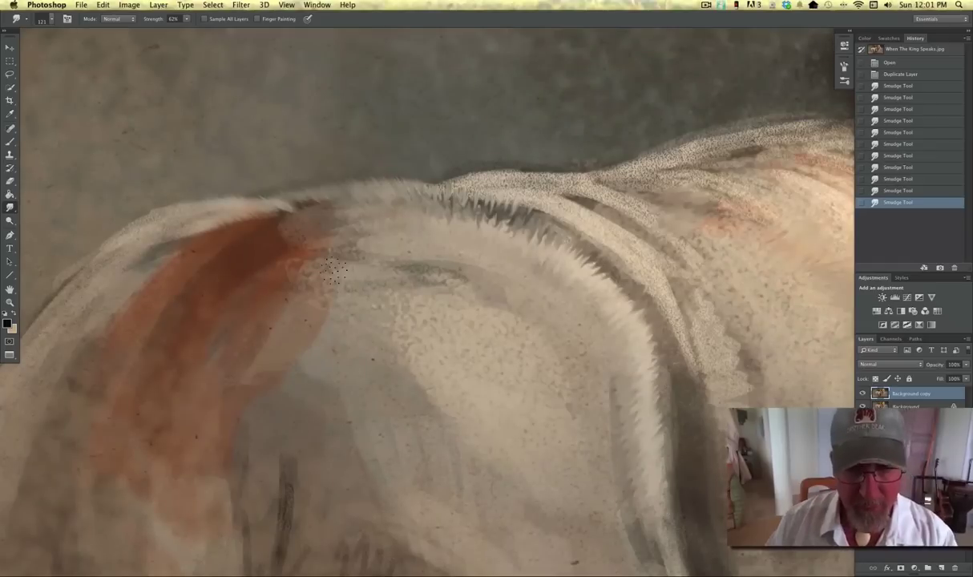
pyautogui.moveTo(513, 154)
pyautogui.mouseDown()
pyautogui.moveTo(476, 137)
pyautogui.moveTo(457, 162)
pyautogui.mouseUp()
pyautogui.moveTo(469, 165); pyautogui.dragTo(361, 185)
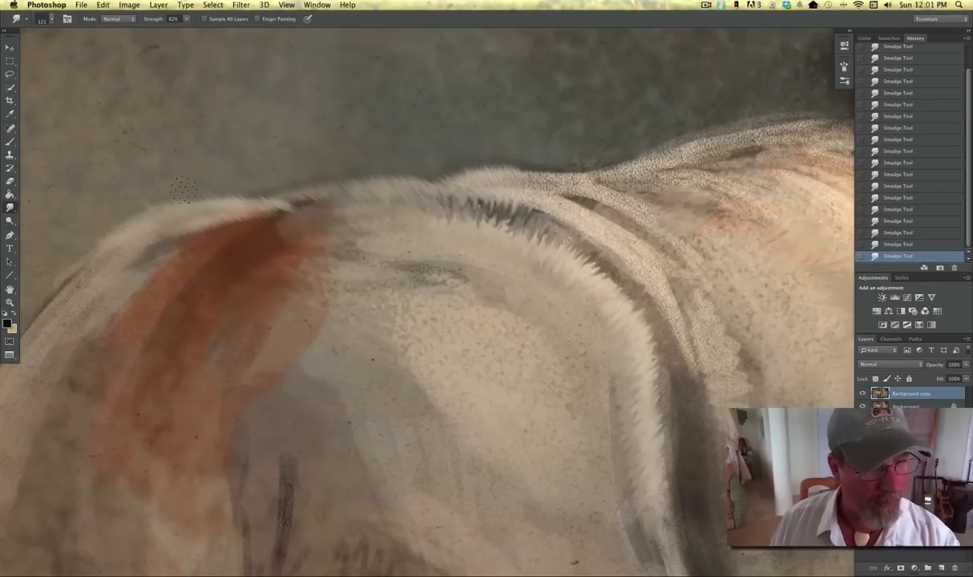
# Step: Switch the Smudge tip to the 578 px scattered-dot preset at 51 px and smudge fur over the folds beside the rump
pyautogui.click(48, 19)
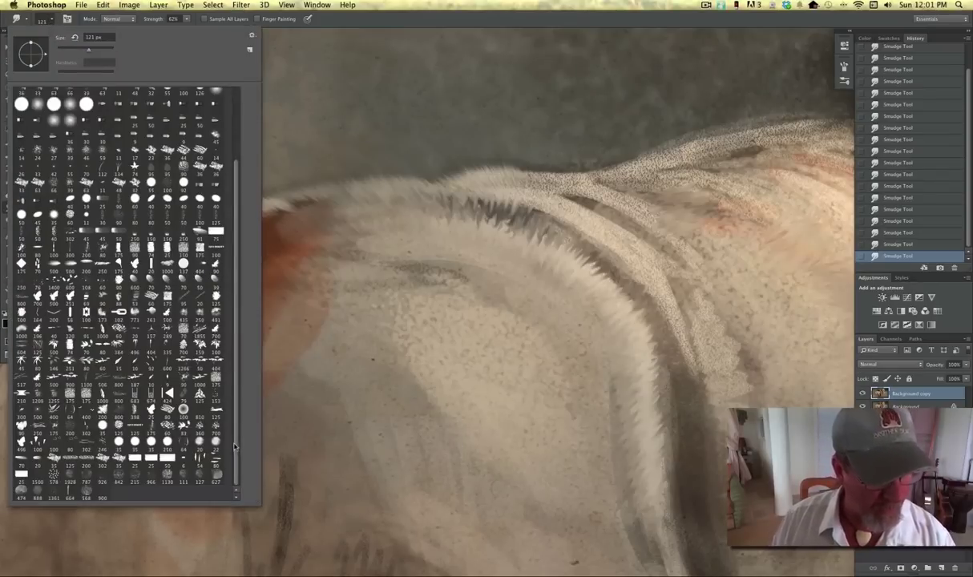
pyautogui.click(53, 474)
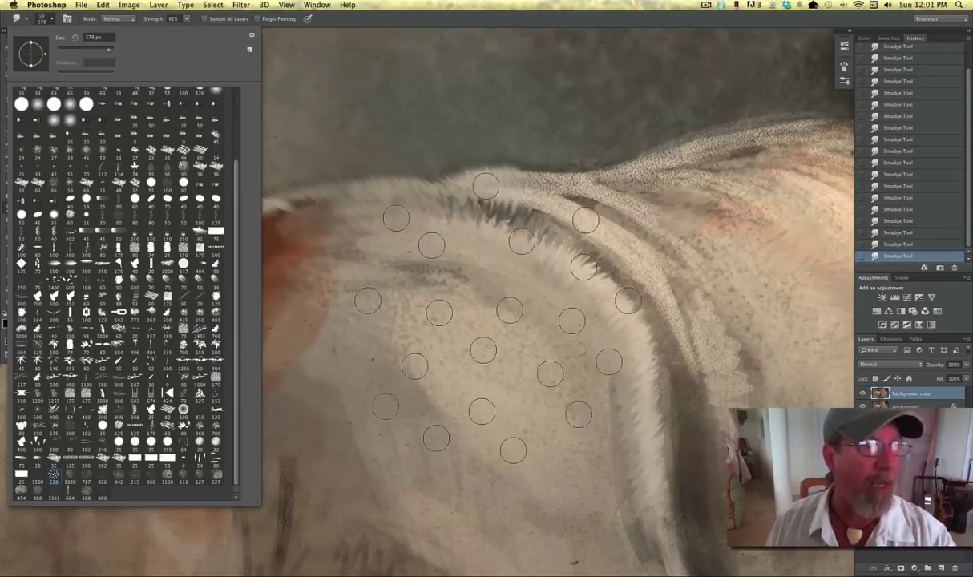
pyautogui.moveTo(109, 49); pyautogui.dragTo(92, 49)
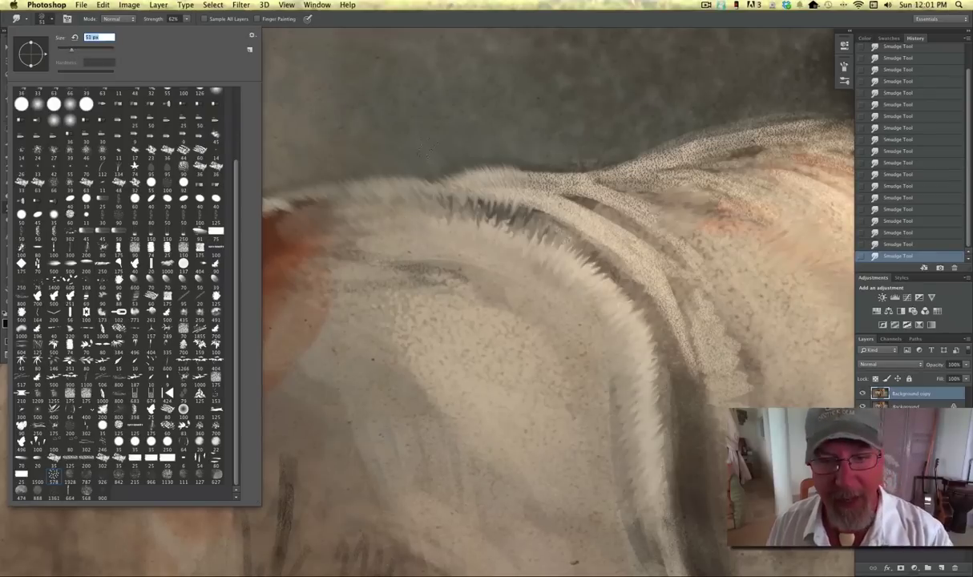
pyautogui.moveTo(571, 170)
pyautogui.mouseDown()
pyautogui.moveTo(550, 154)
pyautogui.moveTo(508, 156)
pyautogui.mouseUp()
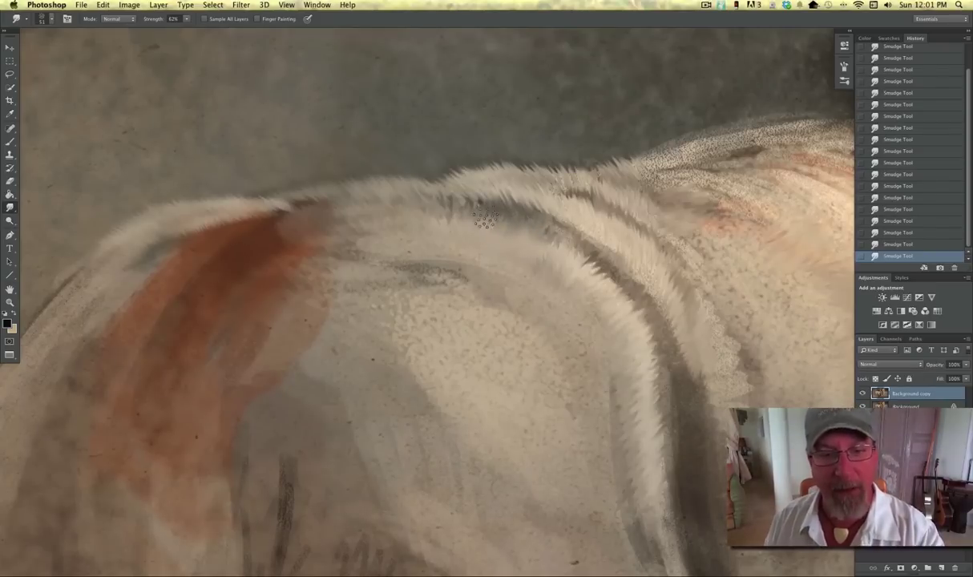
# Step: Examine the smudged fur across the whole lion, then close up around the ribs and front leg
pyautogui.press('super+minus')
pyautogui.press('super+minus')
pyautogui.press('super+minus')
pyautogui.press('super+minus')
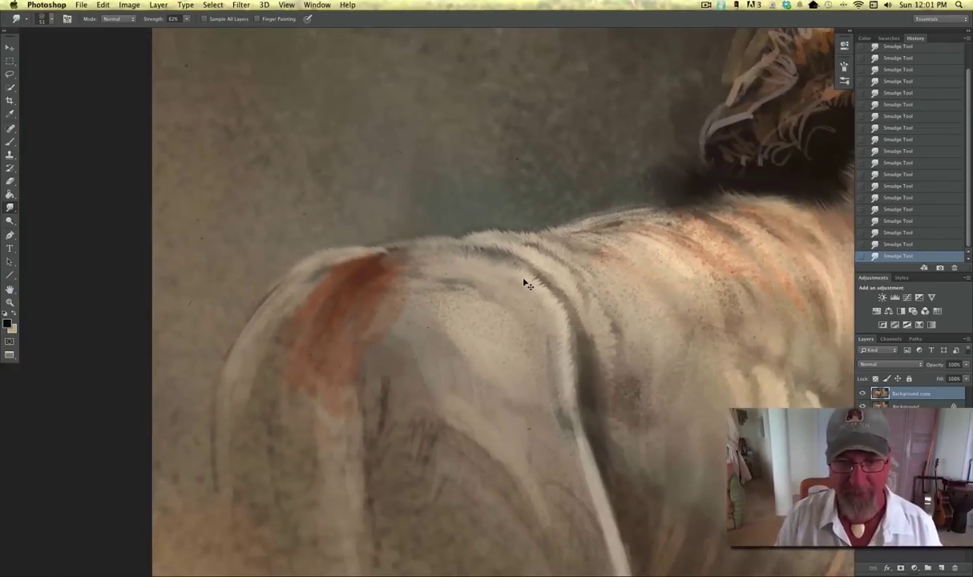
pyautogui.press('super+plus')
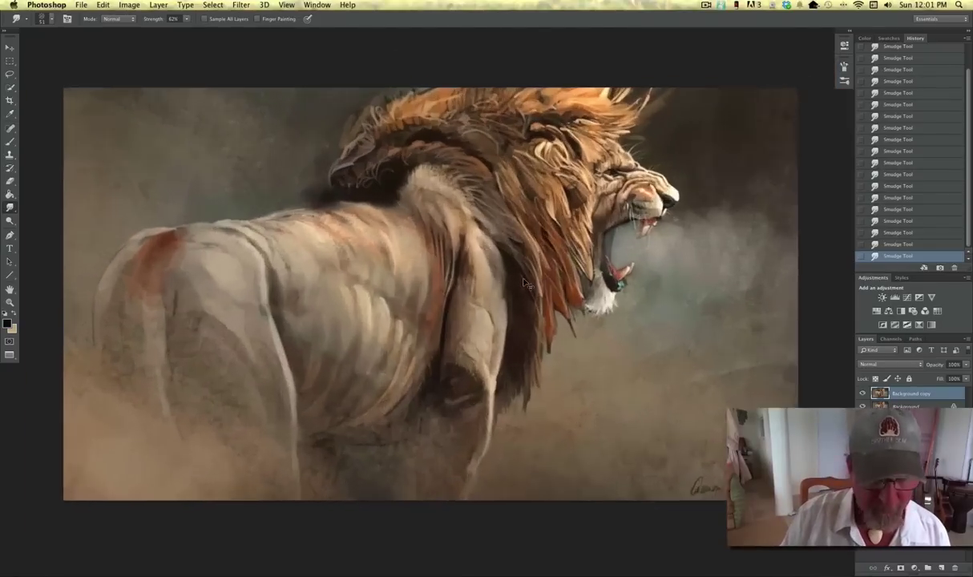
pyautogui.press('super+plus')
pyautogui.press('super+minus')
pyautogui.moveTo(195, 444); pyautogui.dragTo(234, 462)
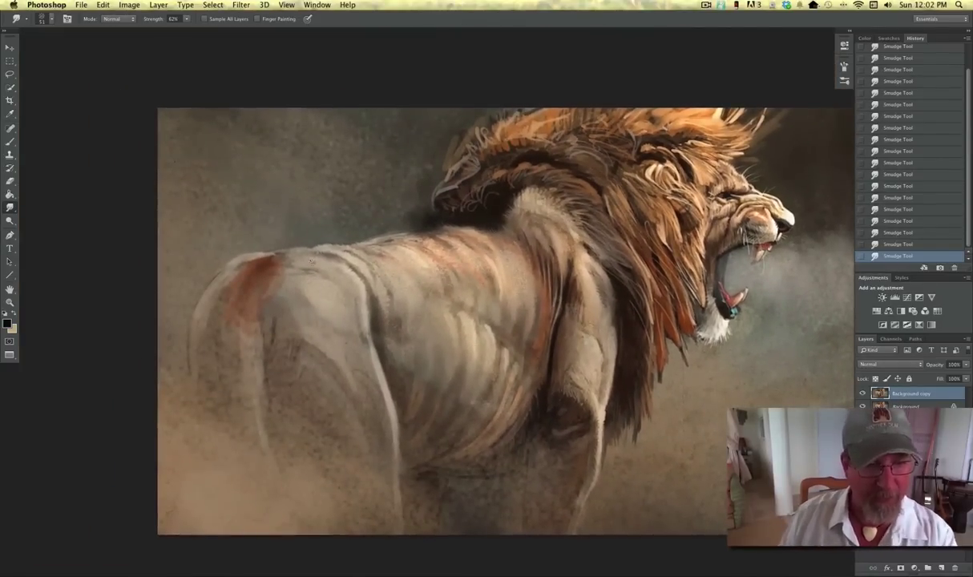
pyautogui.press('super+plus')
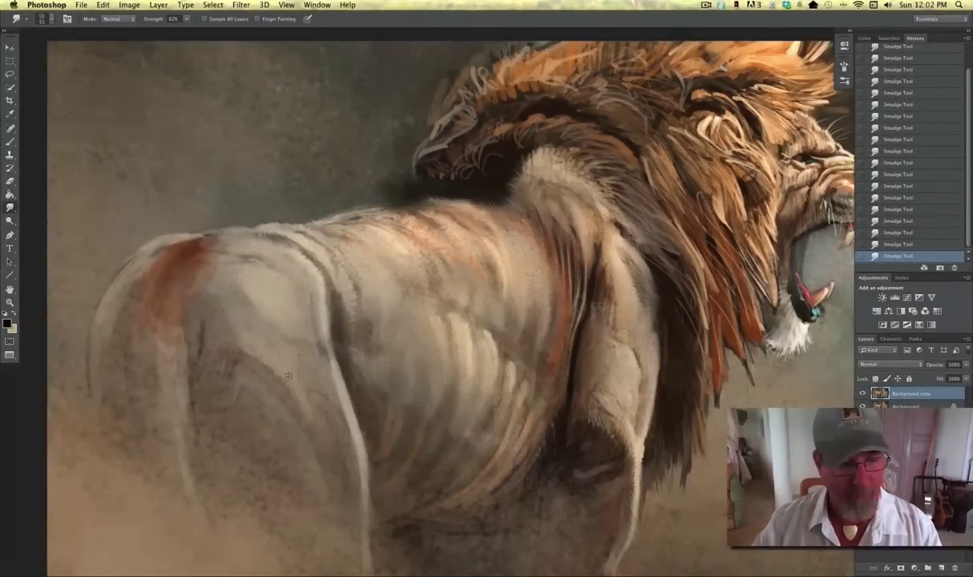
pyautogui.moveTo(494, 433); pyautogui.dragTo(374, 398)
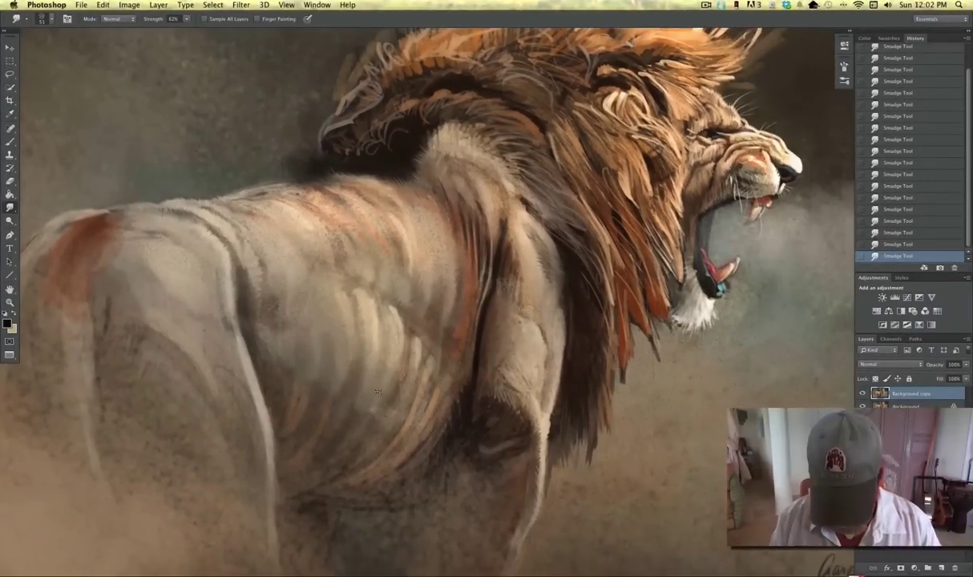
pyautogui.press('super+plus')
pyautogui.moveTo(393, 376); pyautogui.dragTo(329, 290)
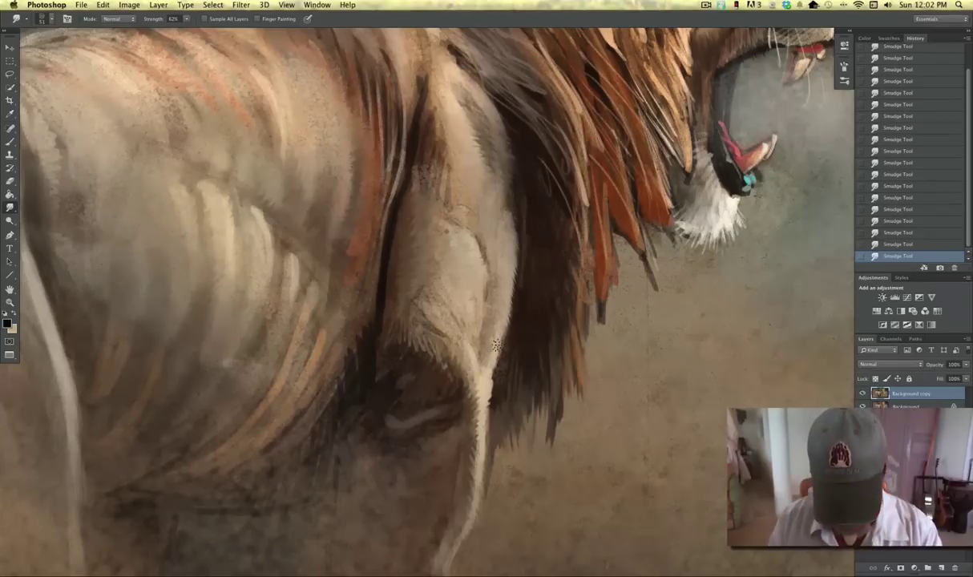
pyautogui.scroll(2, 496, 345)
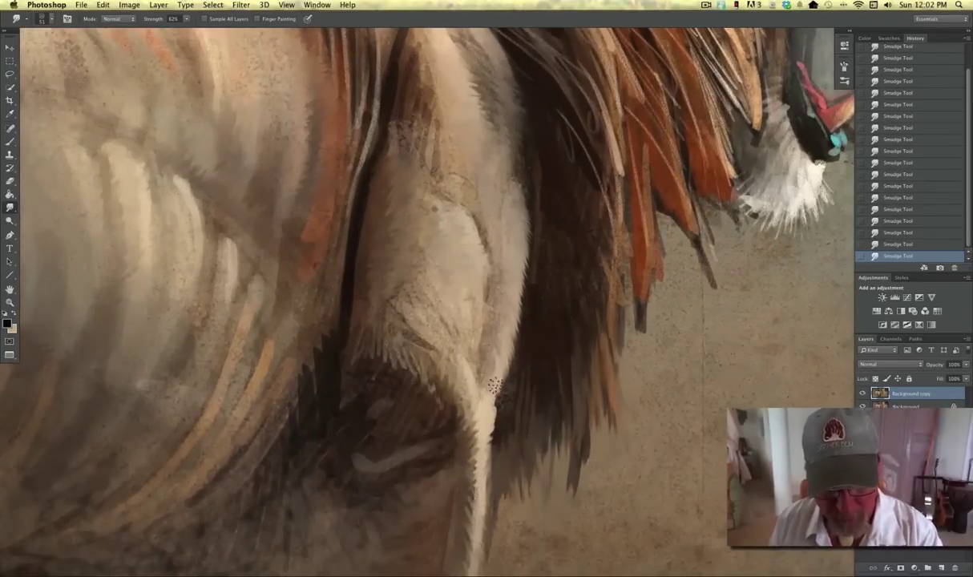
# Step: Lower the Smudge strength to 49% and smudge soft fur along the edge of the lion's front leg
pyautogui.click(186, 22)
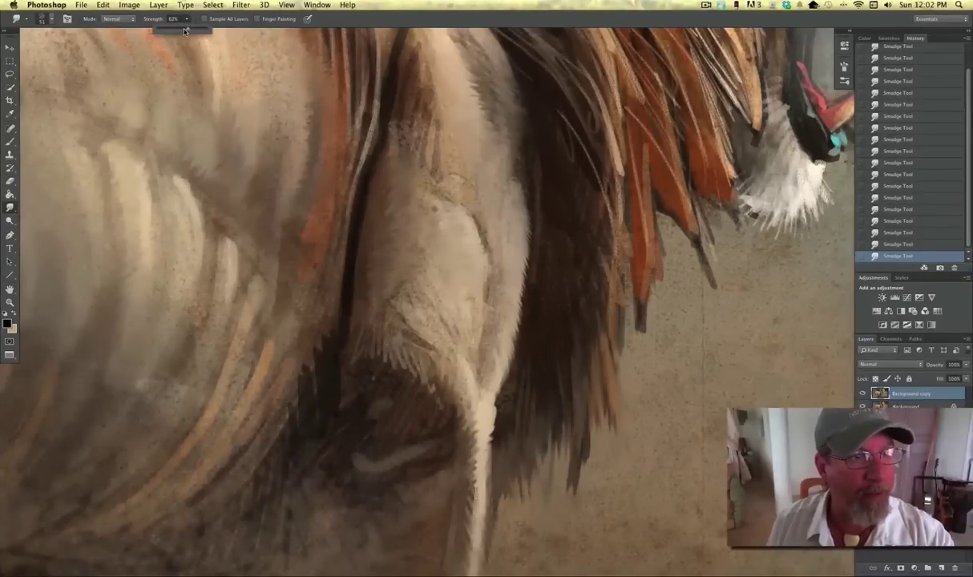
pyautogui.click(519, 209)
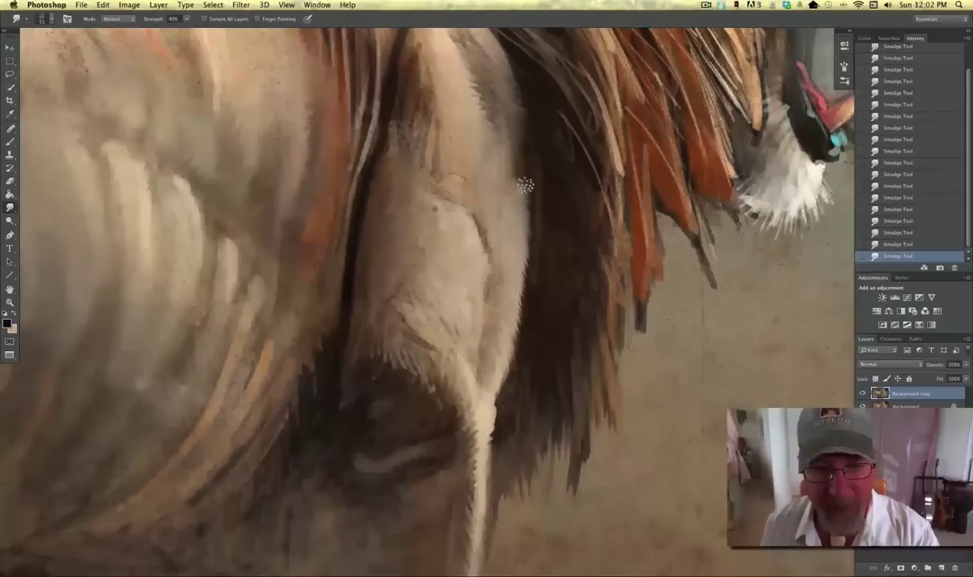
pyautogui.moveTo(516, 228)
pyautogui.mouseDown()
pyautogui.moveTo(496, 249)
pyautogui.moveTo(520, 287)
pyautogui.mouseUp()
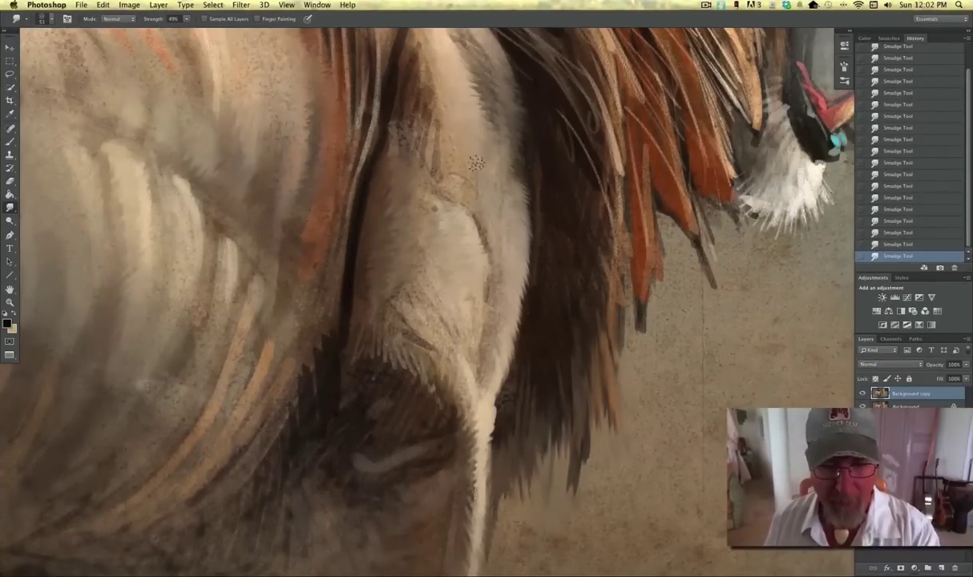
pyautogui.scroll(-5, 460, 159)
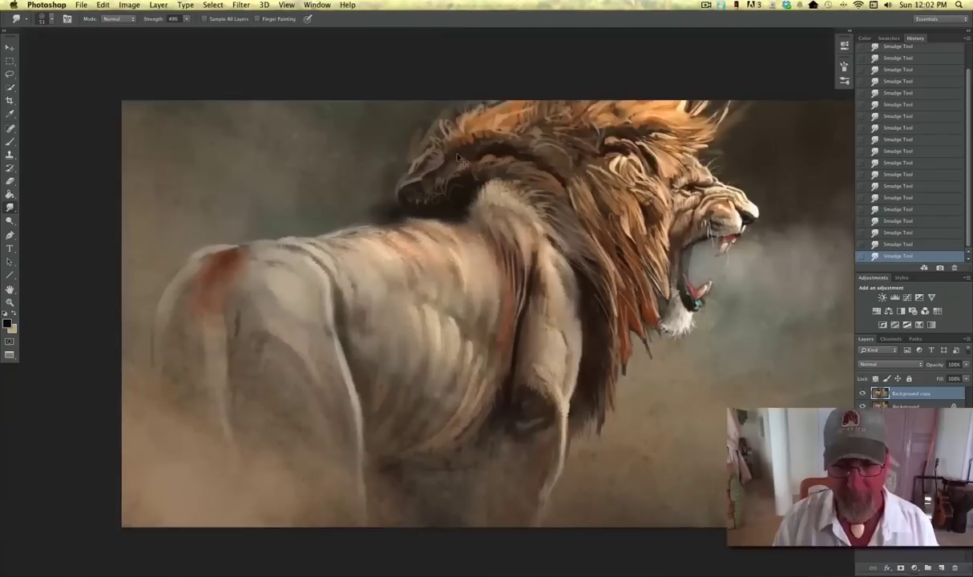
pyautogui.scroll(2, 459, 157)
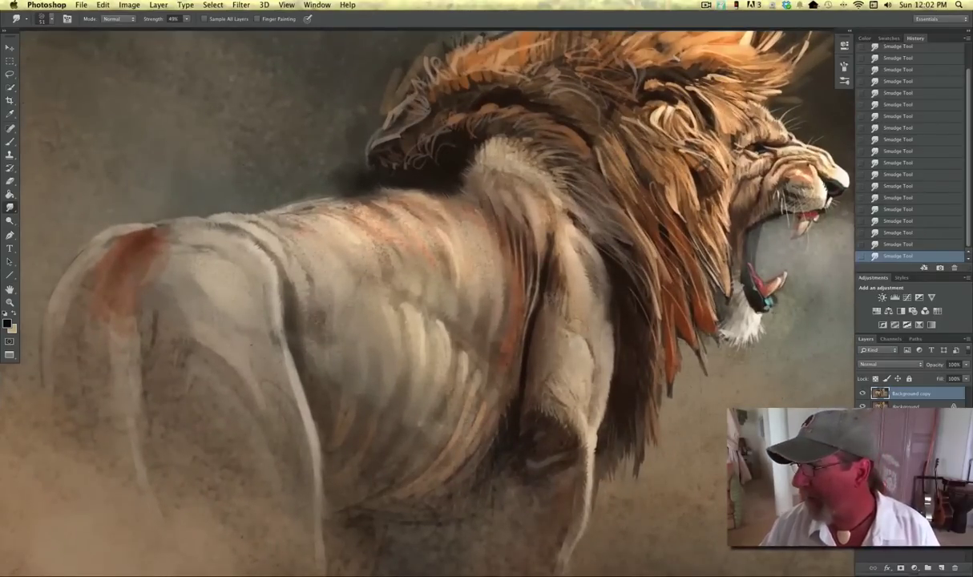
# Step: Switch to the tiger painting and examine the fur up close on its front paw and striped shoulder
pyautogui.moveTo(972, 128); pyautogui.dragTo(603, 69)
pyautogui.press('f')
pyautogui.press('super+plus')
pyautogui.press('super+plus')
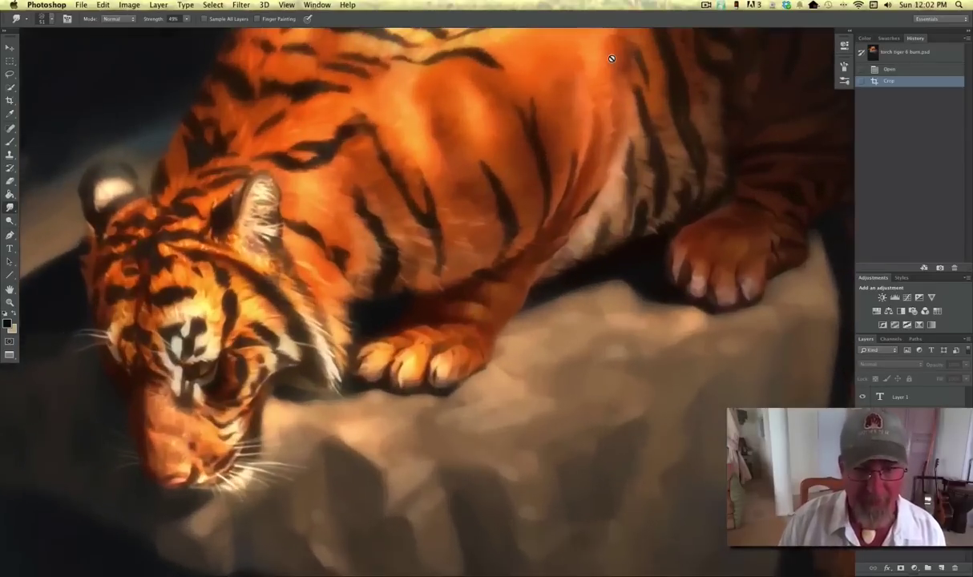
pyautogui.scroll(2, 432, 206)
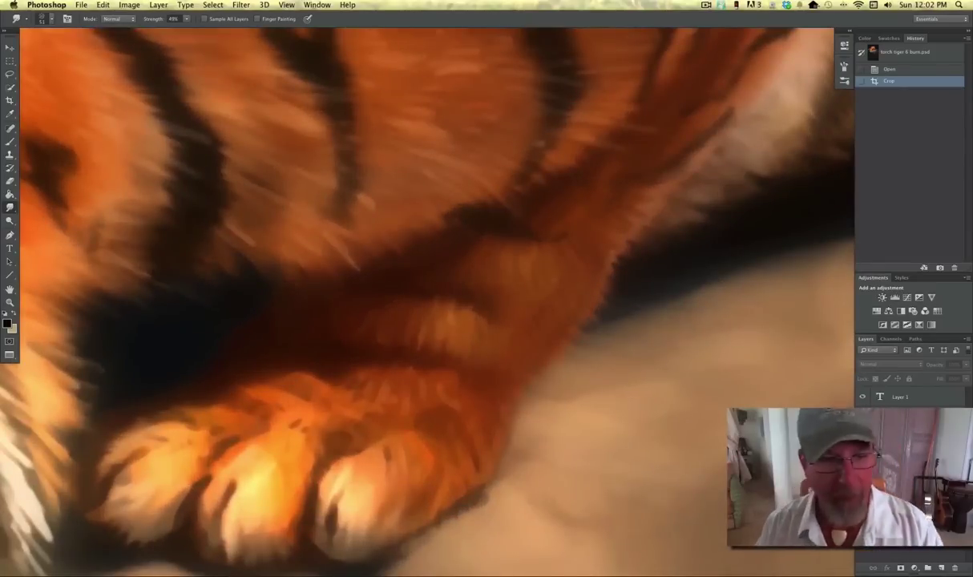
pyautogui.moveTo(183, 319); pyautogui.dragTo(335, 465)
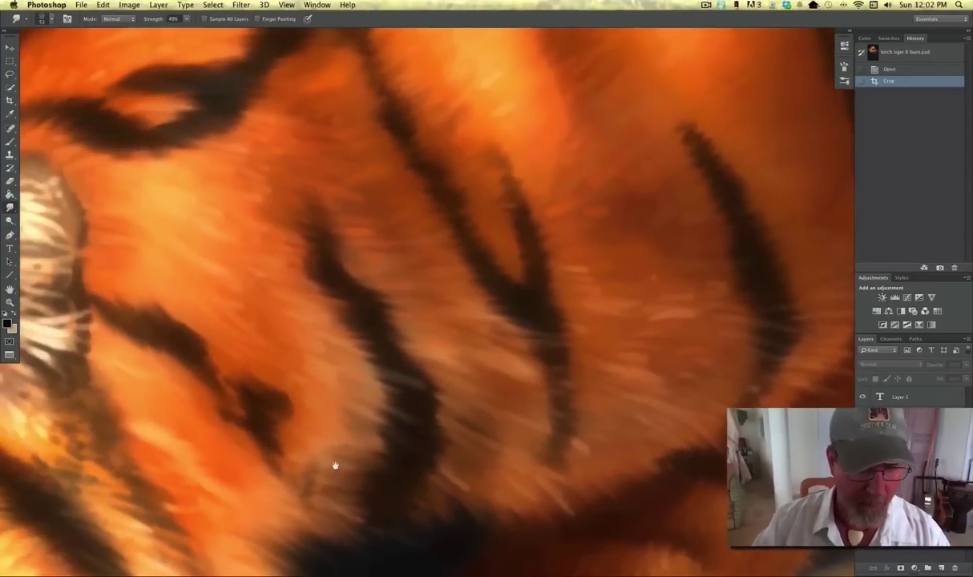
# Step: Adjust the Smudge tip size and smudge short hairs across the edges of the tiger's dark shoulder stripes
pyautogui.click(50, 19)
pyautogui.click(348, 276)
pyautogui.moveTo(402, 282)
pyautogui.mouseDown()
pyautogui.moveTo(444, 324)
pyautogui.moveTo(415, 373)
pyautogui.moveTo(437, 398)
pyautogui.moveTo(401, 395)
pyautogui.moveTo(378, 335)
pyautogui.mouseUp()
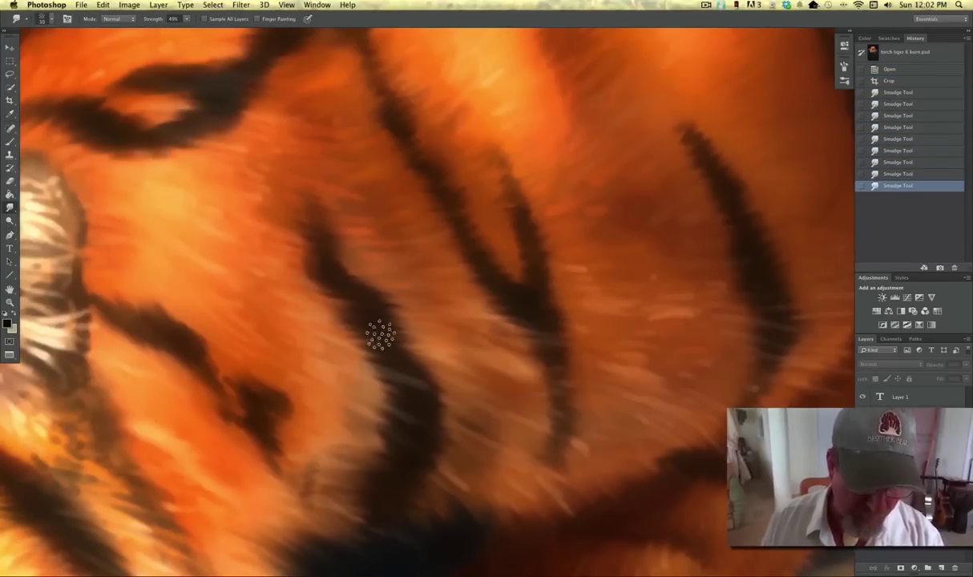
pyautogui.moveTo(321, 255); pyautogui.dragTo(353, 272)
pyautogui.moveTo(437, 279)
pyautogui.mouseDown()
pyautogui.moveTo(469, 258)
pyautogui.moveTo(478, 277)
pyautogui.moveTo(443, 284)
pyautogui.moveTo(487, 286)
pyautogui.moveTo(460, 303)
pyautogui.moveTo(536, 332)
pyautogui.moveTo(476, 341)
pyautogui.moveTo(549, 370)
pyautogui.mouseUp()
pyautogui.moveTo(546, 361); pyautogui.dragTo(515, 371)
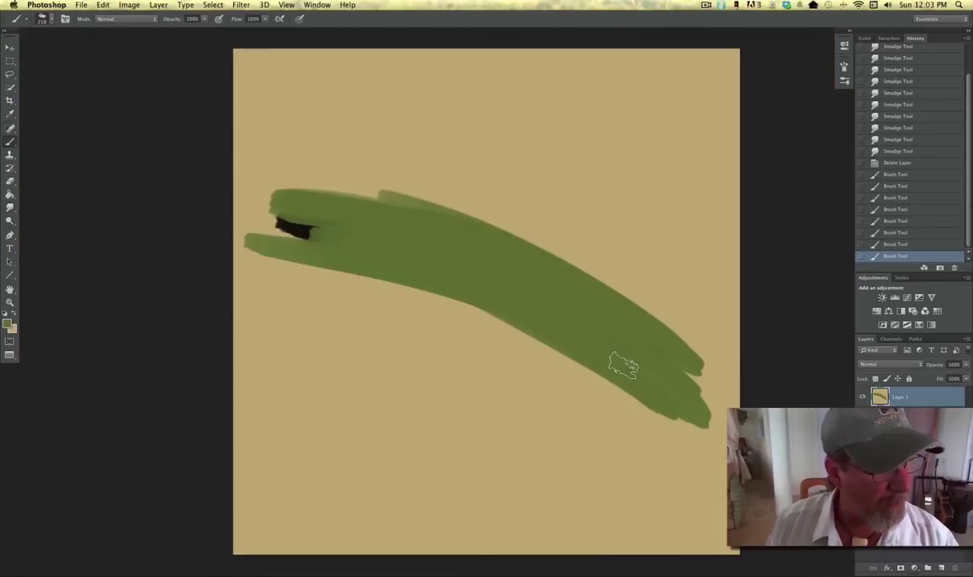
# Step: On the tan canvas with the green band, give the Smudge tool a 101 px dotted tip and test it on the band's upper edge
pyautogui.click(11, 210)
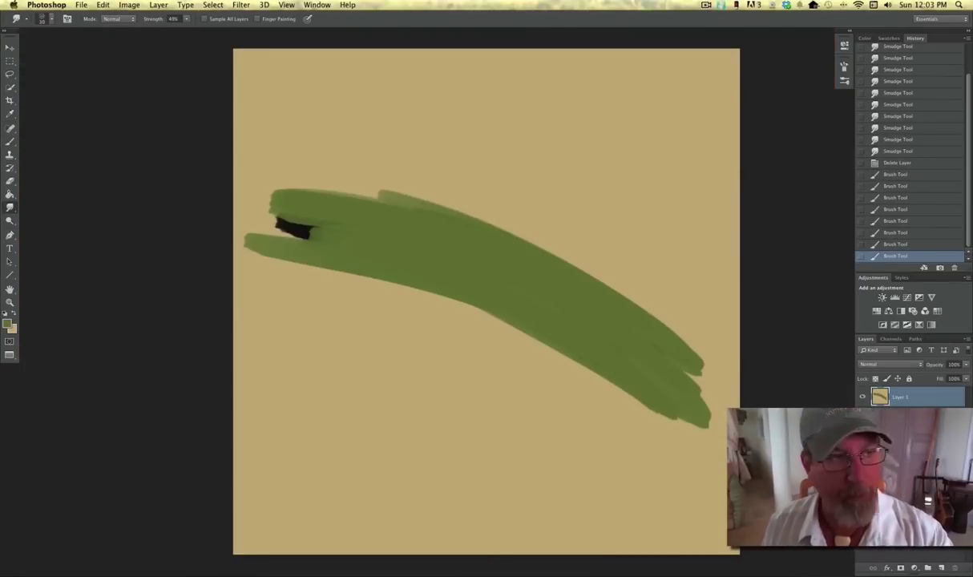
pyautogui.click(42, 18)
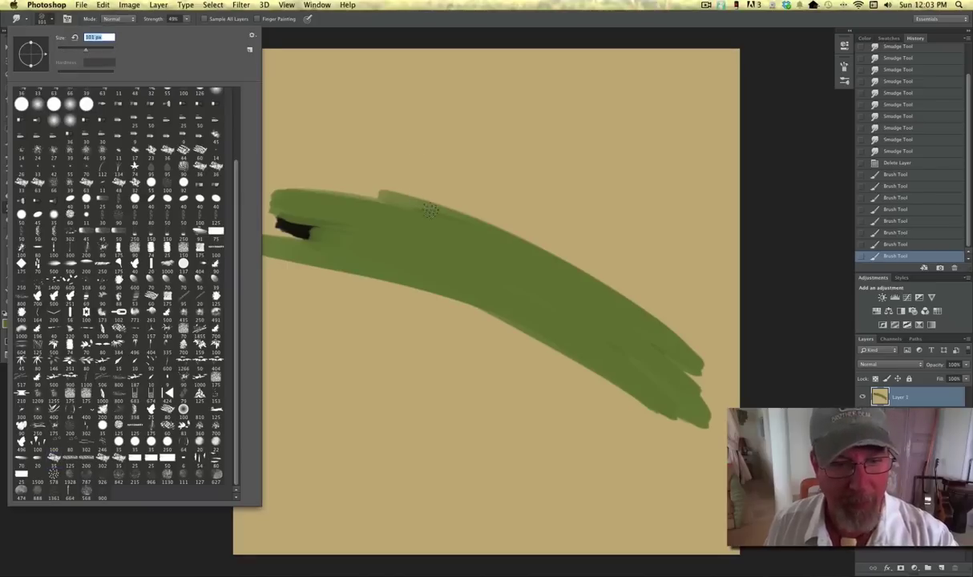
pyautogui.moveTo(430, 210); pyautogui.dragTo(412, 192)
pyautogui.click(402, 137)
# Step: Raise the Smudge strength to 65% and enlarge the dotted tip
pyautogui.click(187, 21)
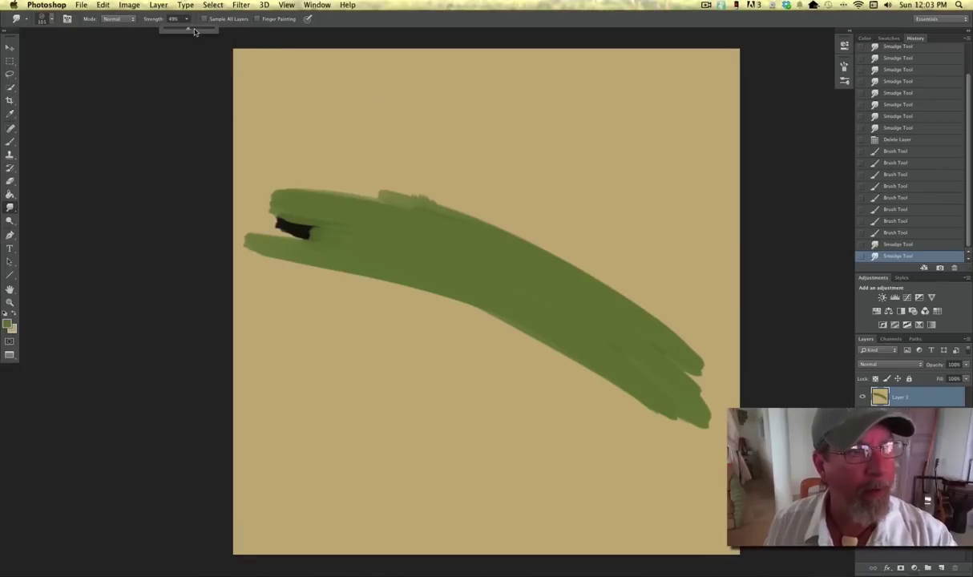
pyautogui.click(50, 21)
pyautogui.moveTo(86, 50); pyautogui.dragTo(91, 49)
# Step: Smudge short hairs upward along the green band's upper edge, from its left part to past the middle
pyautogui.moveTo(457, 207)
pyautogui.mouseDown()
pyautogui.moveTo(455, 215)
pyautogui.moveTo(465, 196)
pyautogui.mouseUp()
pyautogui.moveTo(449, 211)
pyautogui.mouseDown()
pyautogui.moveTo(456, 171)
pyautogui.moveTo(421, 188)
pyautogui.moveTo(365, 178)
pyautogui.mouseUp()
pyautogui.moveTo(359, 206)
pyautogui.mouseDown()
pyautogui.moveTo(355, 176)
pyautogui.moveTo(326, 174)
pyautogui.moveTo(340, 172)
pyautogui.mouseUp()
pyautogui.moveTo(361, 198)
pyautogui.mouseDown()
pyautogui.moveTo(349, 171)
pyautogui.moveTo(358, 170)
pyautogui.mouseUp()
pyautogui.moveTo(381, 198)
pyautogui.mouseDown()
pyautogui.moveTo(370, 167)
pyautogui.moveTo(382, 164)
pyautogui.mouseUp()
pyautogui.moveTo(398, 197); pyautogui.dragTo(391, 158)
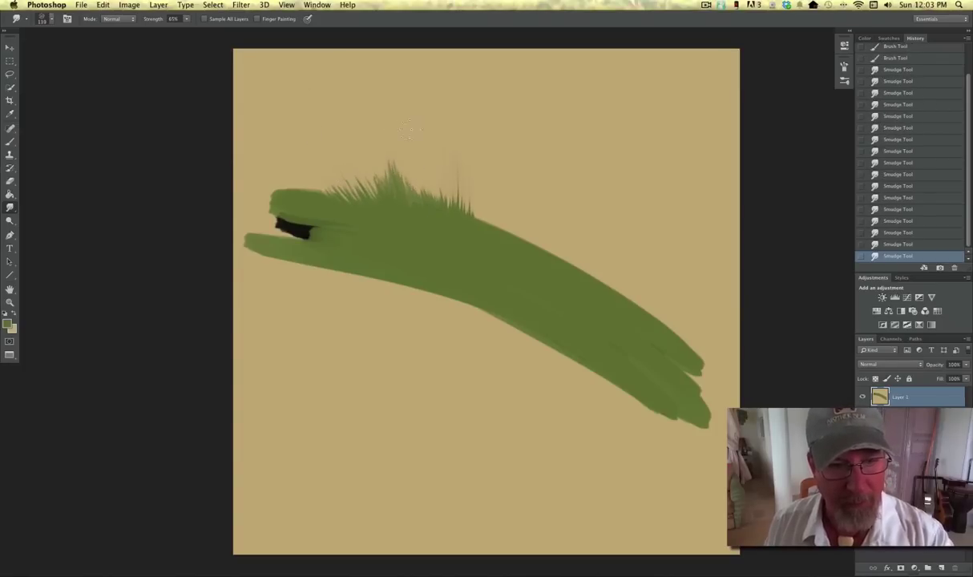
pyautogui.moveTo(417, 211); pyautogui.dragTo(413, 164)
pyautogui.moveTo(465, 213)
pyautogui.mouseDown()
pyautogui.moveTo(489, 191)
pyautogui.moveTo(483, 219)
pyautogui.moveTo(494, 202)
pyautogui.moveTo(485, 196)
pyautogui.moveTo(502, 213)
pyautogui.moveTo(503, 234)
pyautogui.moveTo(484, 170)
pyautogui.moveTo(458, 193)
pyautogui.mouseUp()
pyautogui.moveTo(524, 252)
pyautogui.mouseDown()
pyautogui.moveTo(520, 227)
pyautogui.moveTo(529, 224)
pyautogui.mouseUp()
pyautogui.moveTo(547, 257)
pyautogui.mouseDown()
pyautogui.moveTo(548, 223)
pyautogui.moveTo(534, 210)
pyautogui.mouseUp()
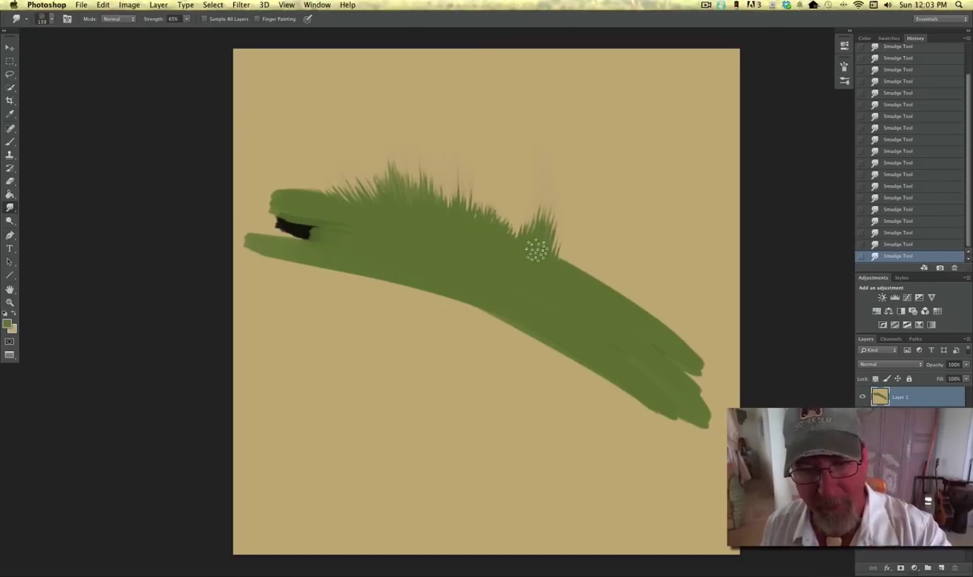
# Step: Raise the Smudge strength and pull long wispy hairs upward from the tuft in the middle of the band
pyautogui.click(186, 18)
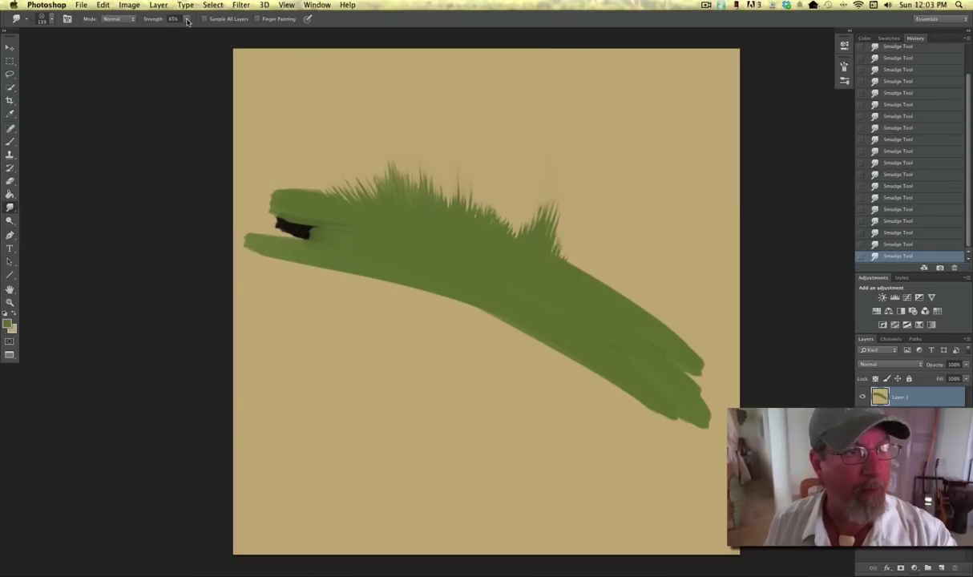
pyautogui.click(514, 218)
pyautogui.moveTo(539, 232); pyautogui.dragTo(539, 95)
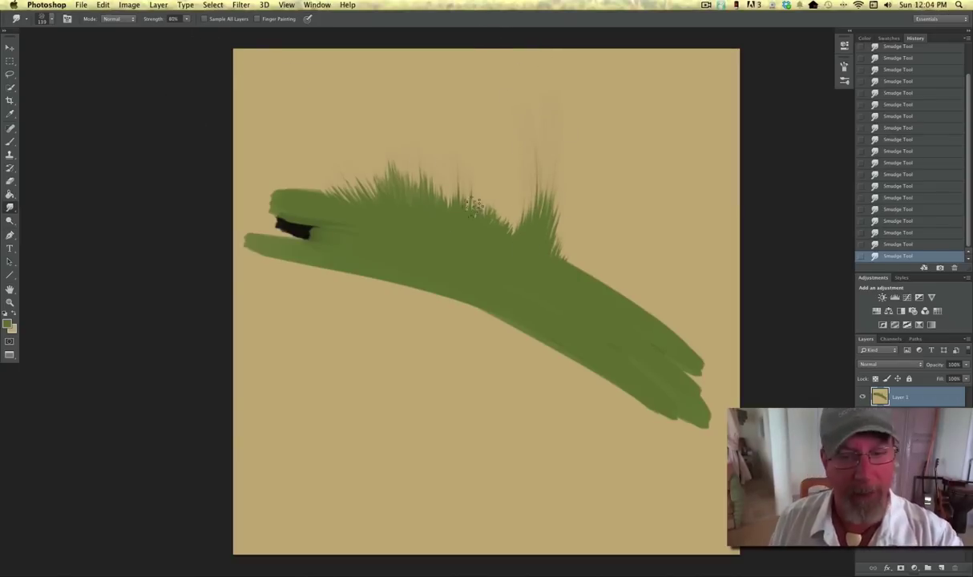
pyautogui.moveTo(538, 250); pyautogui.dragTo(591, 61)
# Step: Lower the Smudge strength to 57% and smudge short hairs along the band's right slope and its upper left end
pyautogui.click(186, 19)
pyautogui.moveTo(190, 28); pyautogui.dragTo(177, 28)
pyautogui.click(542, 248)
pyautogui.moveTo(555, 250); pyautogui.dragTo(586, 264)
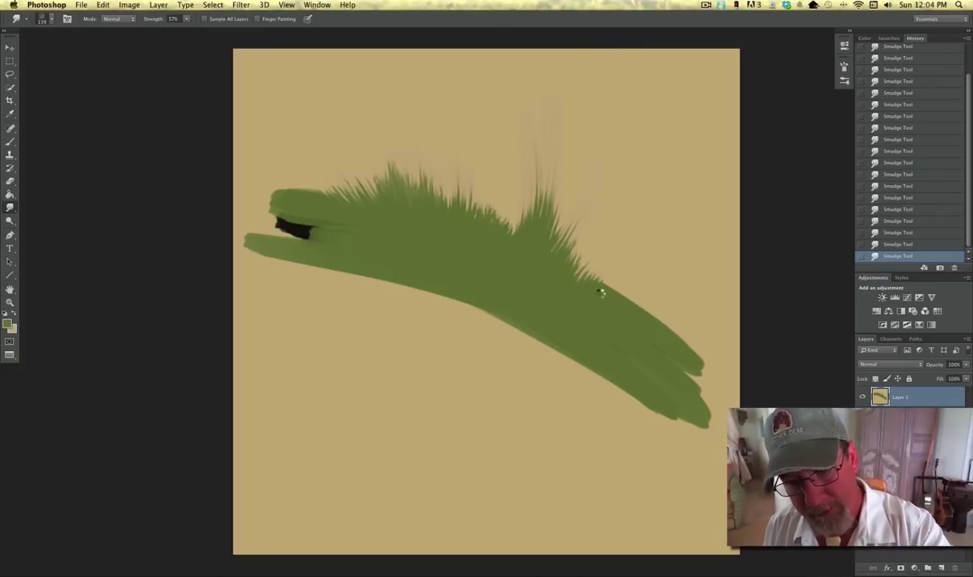
pyautogui.moveTo(627, 286); pyautogui.dragTo(629, 336)
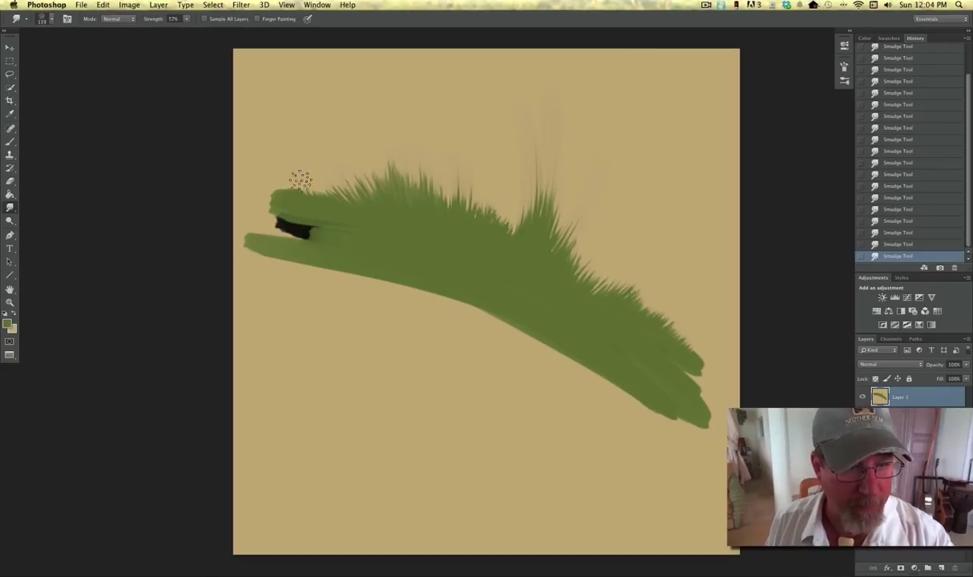
pyautogui.moveTo(281, 204); pyautogui.dragTo(258, 182)
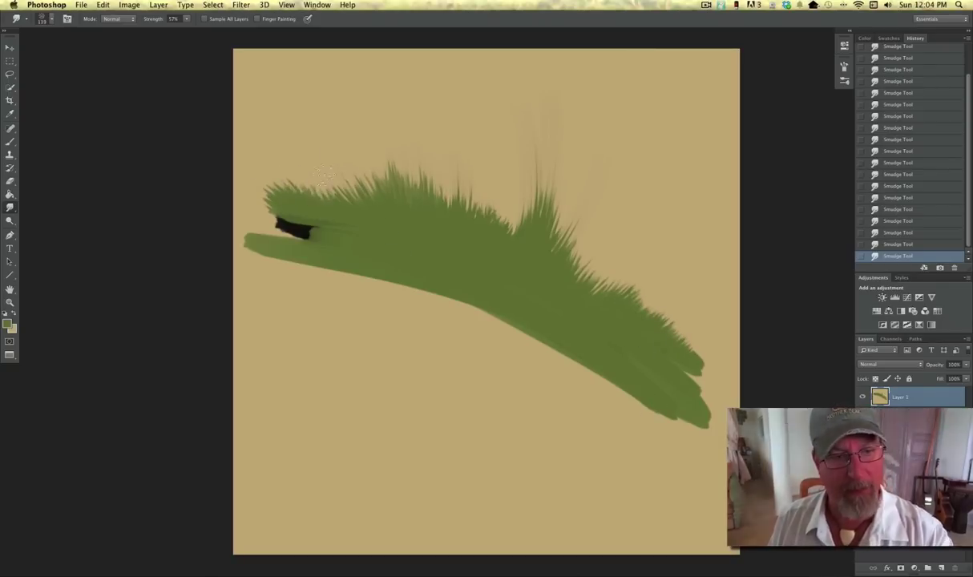
# Step: Choose a darker, more saturated green as the foreground color and add a new layer
pyautogui.click(8, 324)
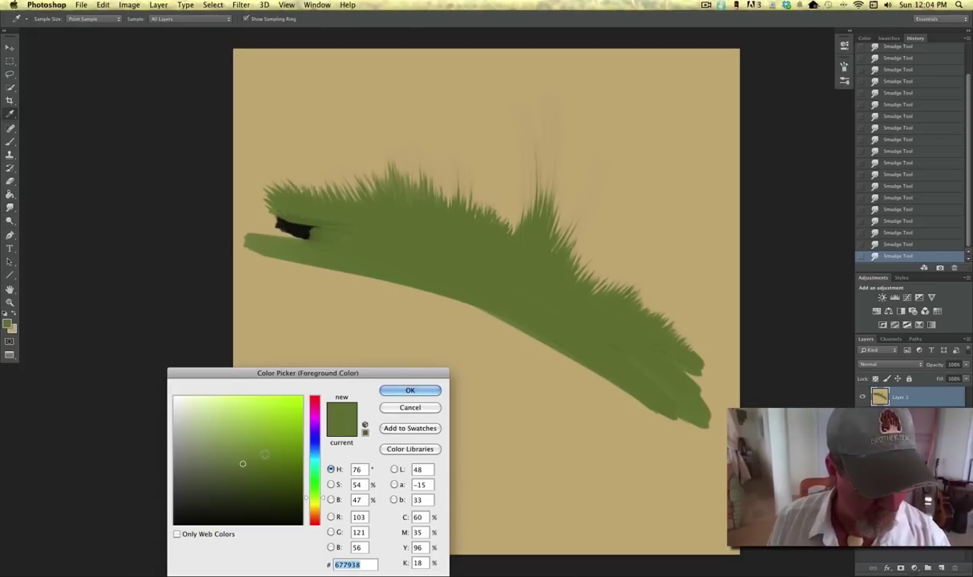
pyautogui.click(409, 391)
pyautogui.press('super+shift+alt+n')
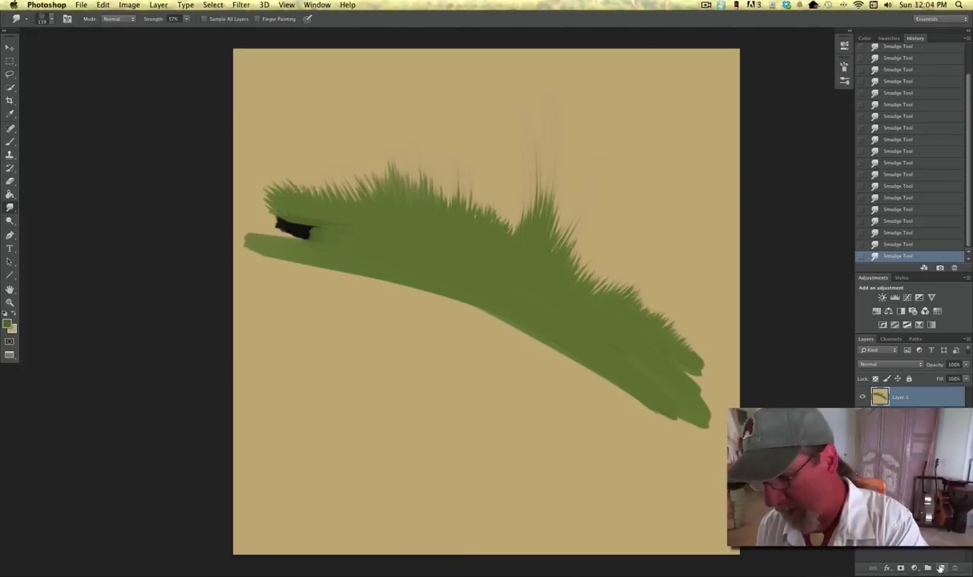
# Step: Paint the darker green over the middle of the band on the new layer with the Brush tool
pyautogui.click(9, 142)
pyautogui.moveTo(377, 222)
pyautogui.mouseDown()
pyautogui.moveTo(565, 312)
pyautogui.moveTo(473, 265)
pyautogui.mouseUp()
pyautogui.moveTo(433, 245); pyautogui.dragTo(525, 285)
pyautogui.moveTo(513, 280)
pyautogui.mouseDown()
pyautogui.moveTo(593, 324)
pyautogui.moveTo(425, 226)
pyautogui.mouseUp()
pyautogui.moveTo(425, 227)
pyautogui.mouseDown()
pyautogui.moveTo(578, 306)
pyautogui.moveTo(679, 381)
pyautogui.mouseUp()
pyautogui.moveTo(678, 381)
pyautogui.mouseDown()
pyautogui.moveTo(570, 299)
pyautogui.moveTo(487, 257)
pyautogui.mouseUp()
pyautogui.moveTo(487, 258)
pyautogui.mouseDown()
pyautogui.moveTo(633, 365)
pyautogui.moveTo(487, 244)
pyautogui.moveTo(541, 261)
pyautogui.moveTo(535, 245)
pyautogui.moveTo(545, 283)
pyautogui.moveTo(503, 254)
pyautogui.moveTo(572, 330)
pyautogui.moveTo(384, 233)
pyautogui.moveTo(325, 223)
pyautogui.moveTo(259, 236)
pyautogui.mouseUp()
# Step: Set the foreground color to dark green #3a4a10 and paint a shadow strip along the length of the band
pyautogui.click(8, 324)
pyautogui.moveTo(272, 469); pyautogui.dragTo(278, 486)
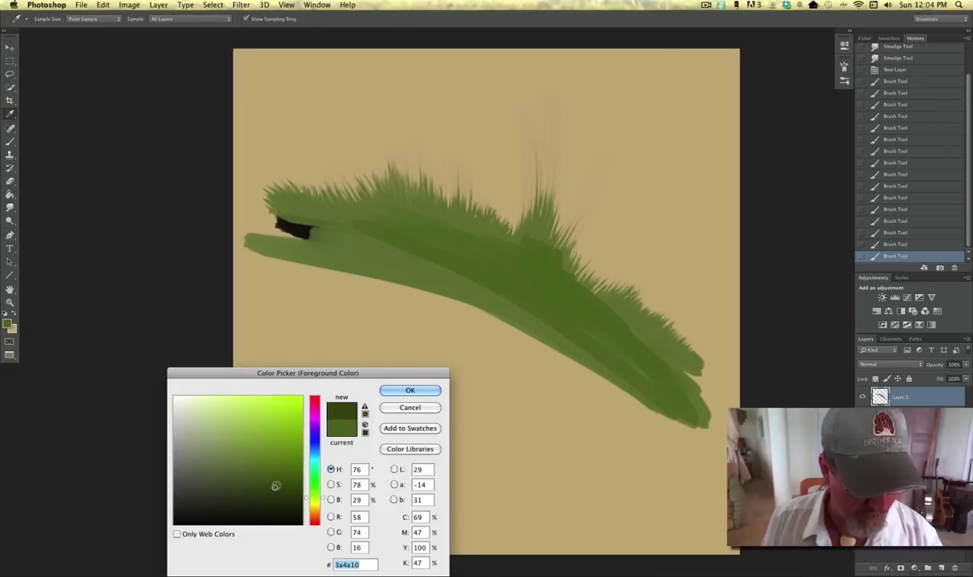
pyautogui.click(411, 391)
pyautogui.moveTo(493, 276)
pyautogui.mouseDown()
pyautogui.moveTo(557, 312)
pyautogui.moveTo(446, 263)
pyautogui.moveTo(532, 278)
pyautogui.moveTo(344, 228)
pyautogui.mouseUp()
pyautogui.moveTo(371, 235)
pyautogui.mouseDown()
pyautogui.moveTo(321, 240)
pyautogui.moveTo(433, 267)
pyautogui.mouseUp()
pyautogui.moveTo(612, 346)
pyautogui.mouseDown()
pyautogui.moveTo(599, 329)
pyautogui.moveTo(630, 369)
pyautogui.mouseUp()
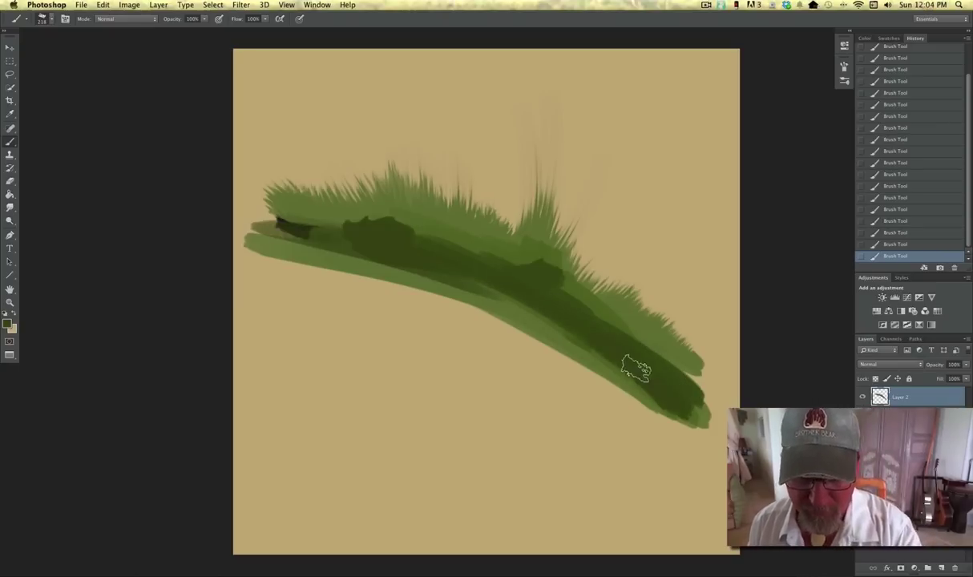
# Step: Smudge the dark green strip's upper edge into short hairs that overlap the lighter green above it
pyautogui.click(10, 207)
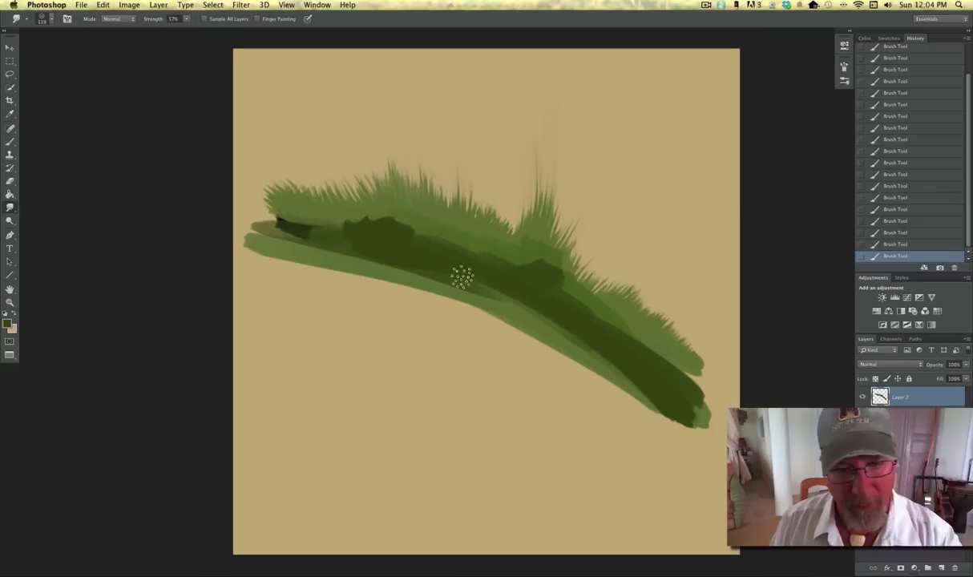
pyautogui.moveTo(561, 260); pyautogui.dragTo(554, 239)
pyautogui.moveTo(543, 264)
pyautogui.mouseDown()
pyautogui.moveTo(538, 250)
pyautogui.moveTo(498, 241)
pyautogui.moveTo(534, 229)
pyautogui.moveTo(550, 254)
pyautogui.moveTo(580, 264)
pyautogui.mouseUp()
pyautogui.moveTo(568, 292)
pyautogui.mouseDown()
pyautogui.moveTo(587, 280)
pyautogui.moveTo(529, 249)
pyautogui.moveTo(534, 224)
pyautogui.mouseUp()
pyautogui.moveTo(527, 268)
pyautogui.mouseDown()
pyautogui.moveTo(503, 273)
pyautogui.moveTo(467, 236)
pyautogui.moveTo(484, 215)
pyautogui.moveTo(471, 228)
pyautogui.moveTo(456, 203)
pyautogui.moveTo(374, 193)
pyautogui.mouseUp()
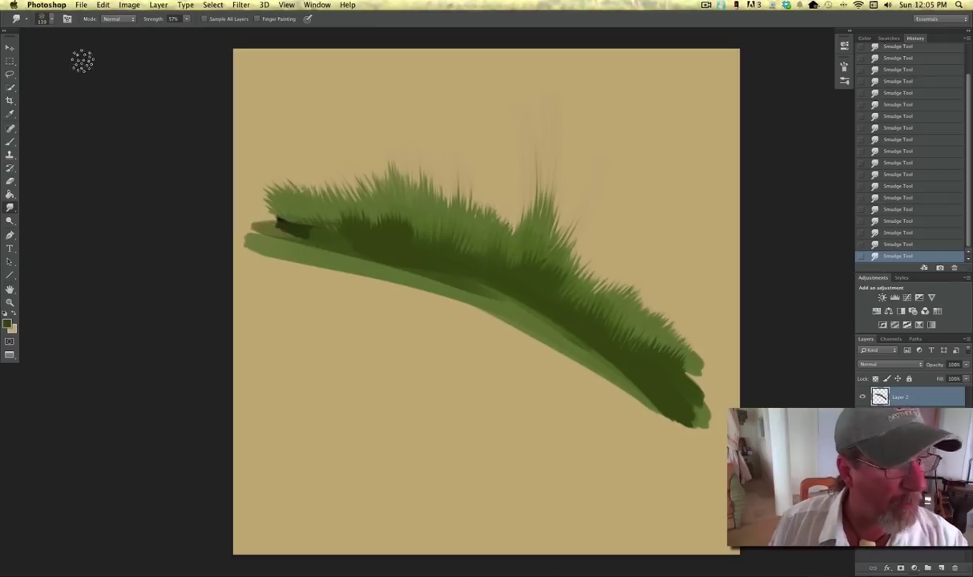
# Step: Raise the Smudge strength and pull longer dark hairs upward into the tuft in the middle of the band
pyautogui.click(187, 19)
pyautogui.click(201, 29)
pyautogui.moveTo(497, 261)
pyautogui.mouseDown()
pyautogui.moveTo(505, 210)
pyautogui.moveTo(531, 171)
pyautogui.mouseUp()
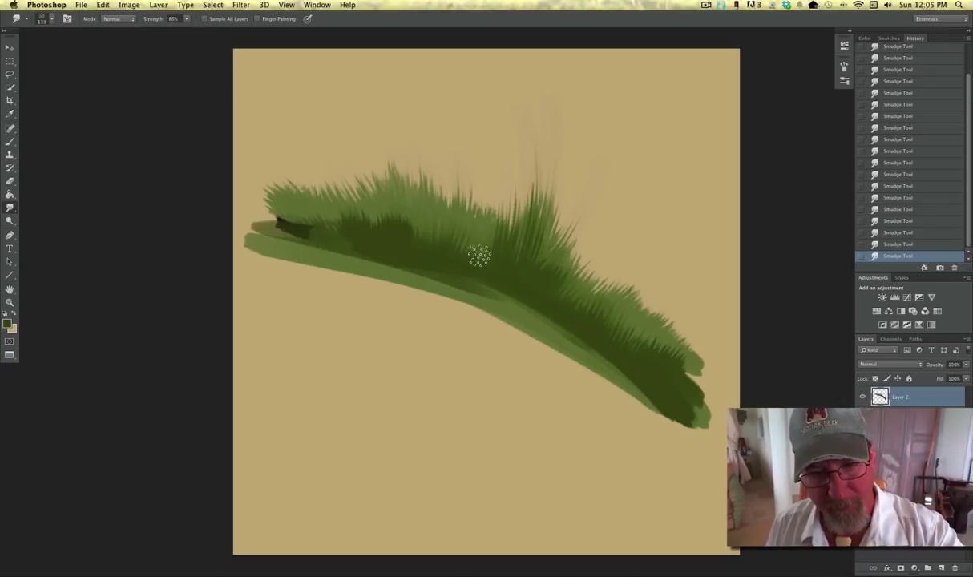